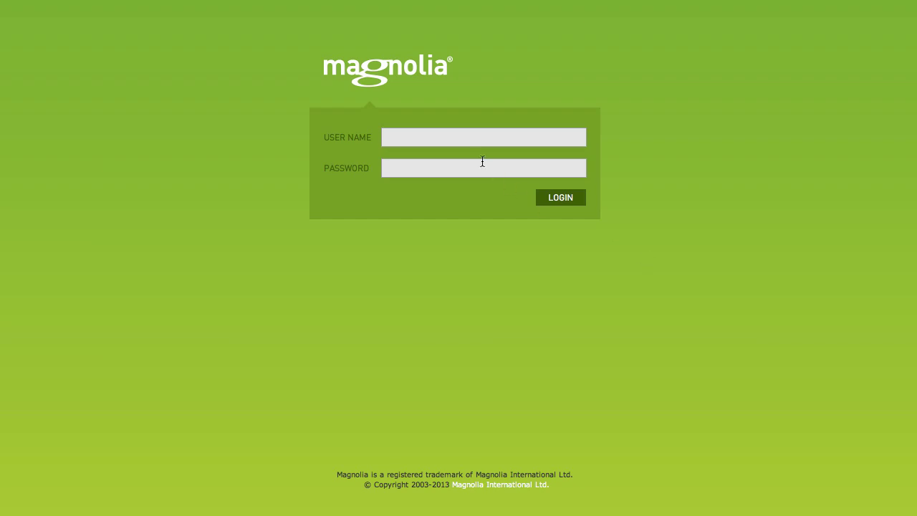
- Log in to Magnolia by entering the user name and the account password
click(464, 139)
text(superuser)
key(Tab)
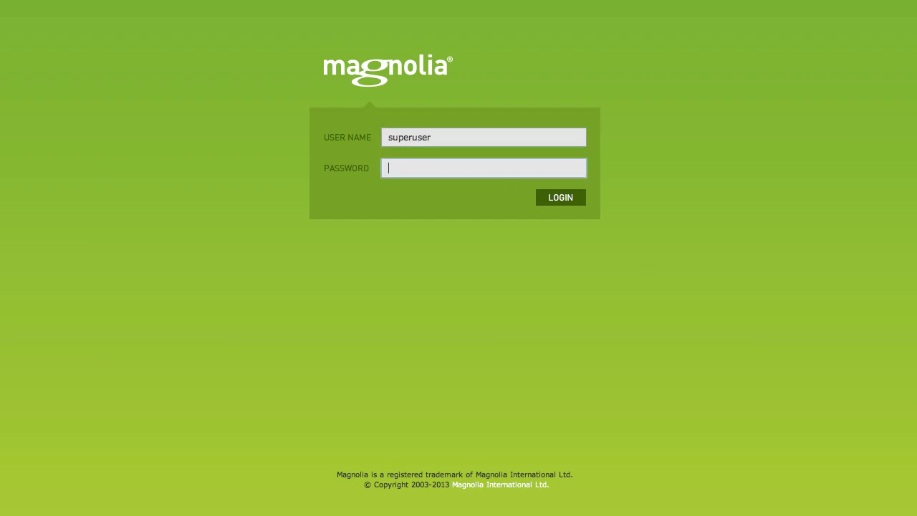
text(superuser)
key(Return)
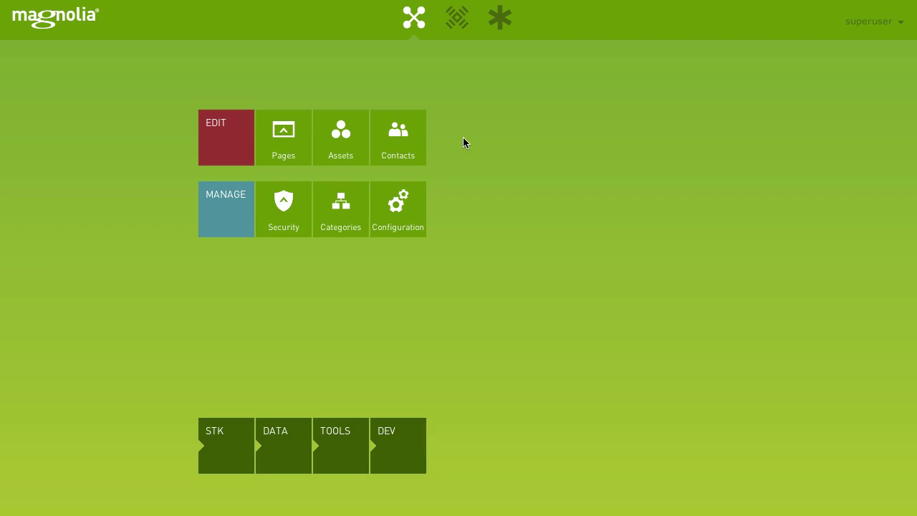
- Open the Pages app and expand demo-project, about and subsection-articles in the page tree
click(279, 153)
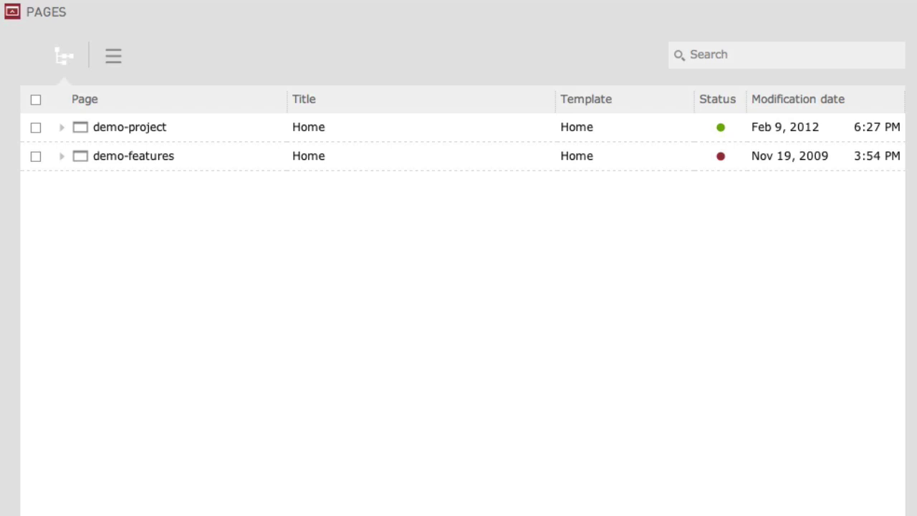
click(62, 129)
click(81, 157)
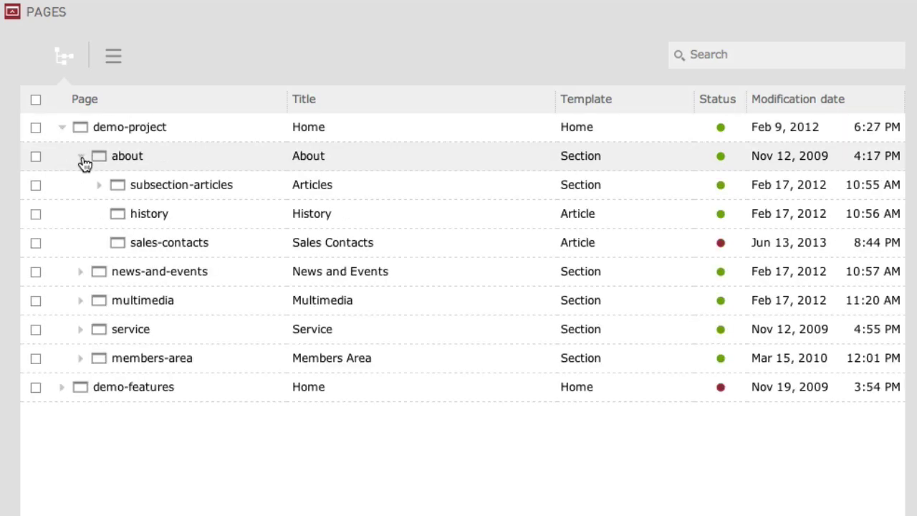
click(100, 188)
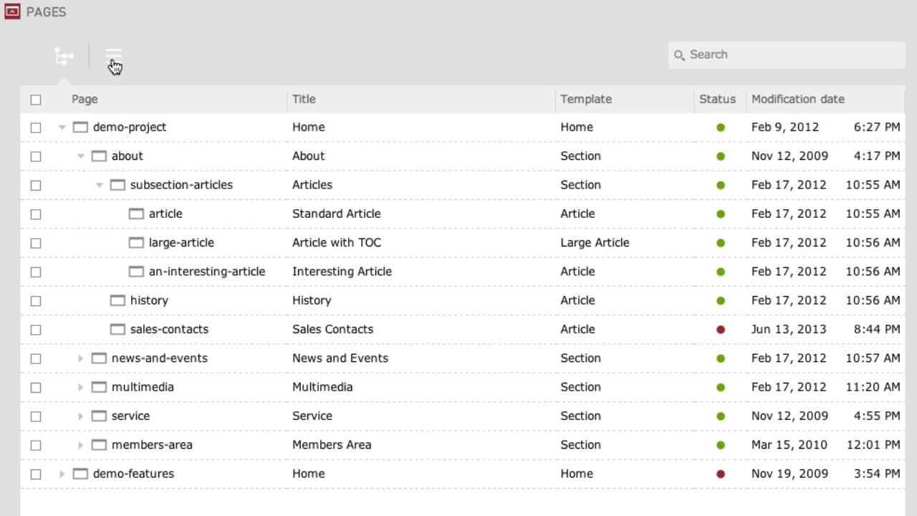
- Show the pages as a flat list sorted by modification date and search for "article"
click(115, 64)
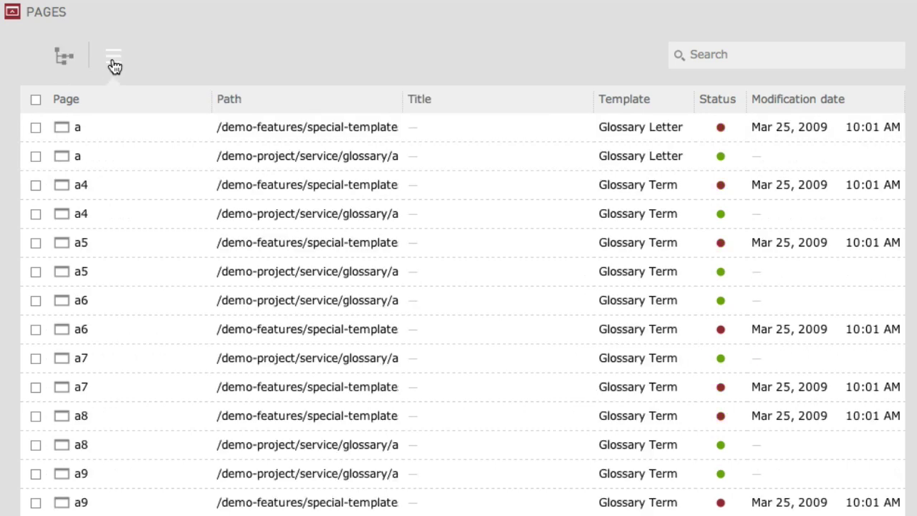
click(827, 104)
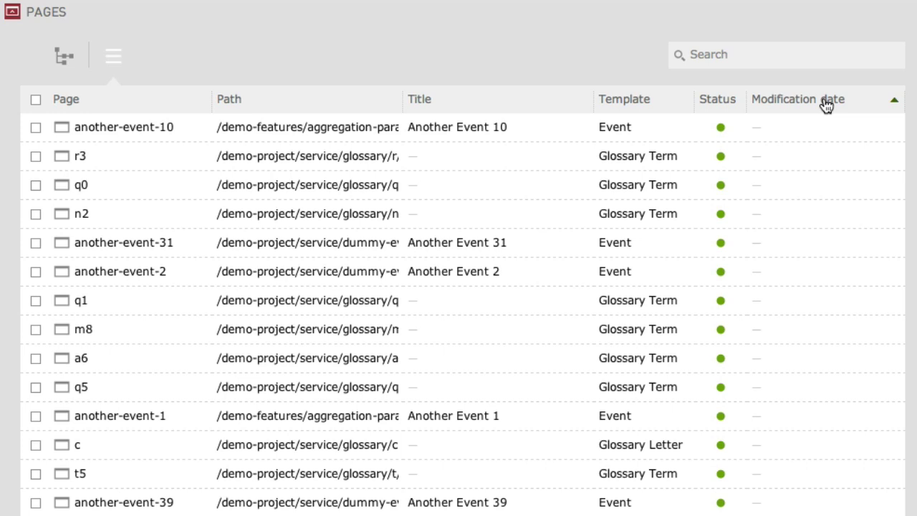
click(790, 59)
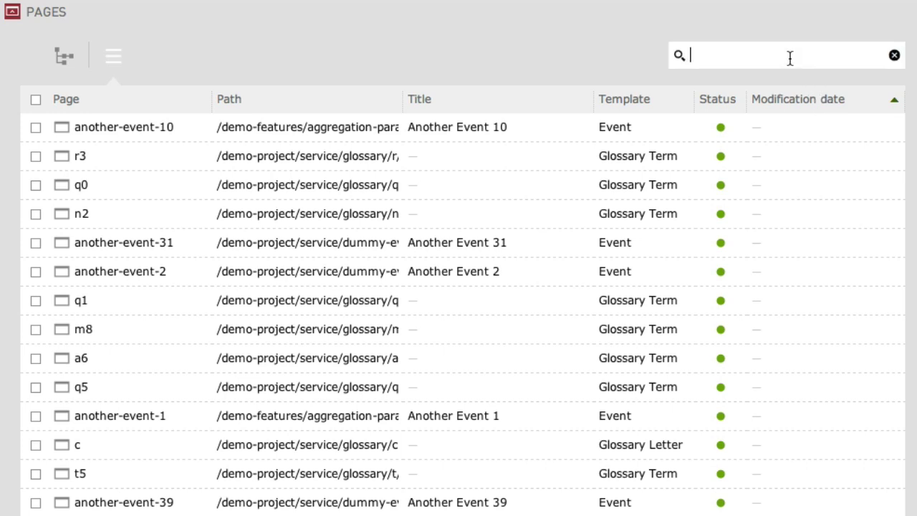
text(article)
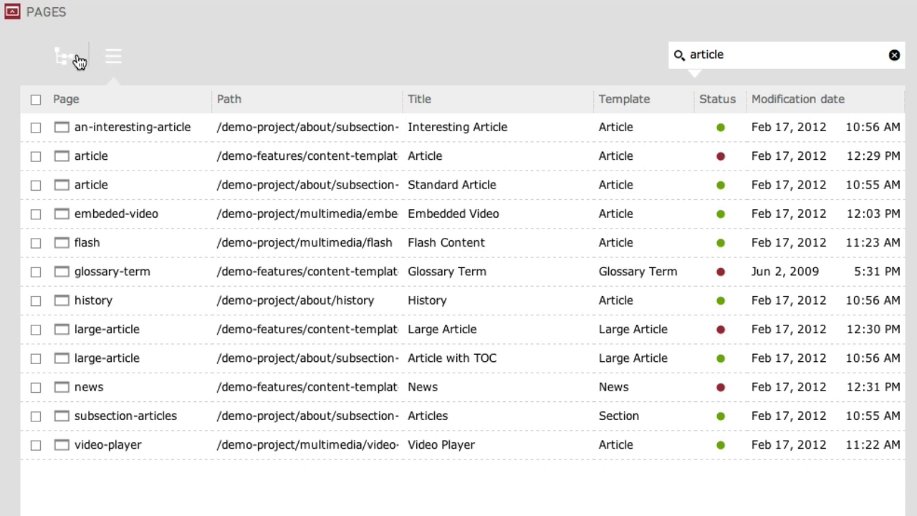
- Return to the page tree, then move article directly below large-article and subsection-articles directly below history
click(79, 61)
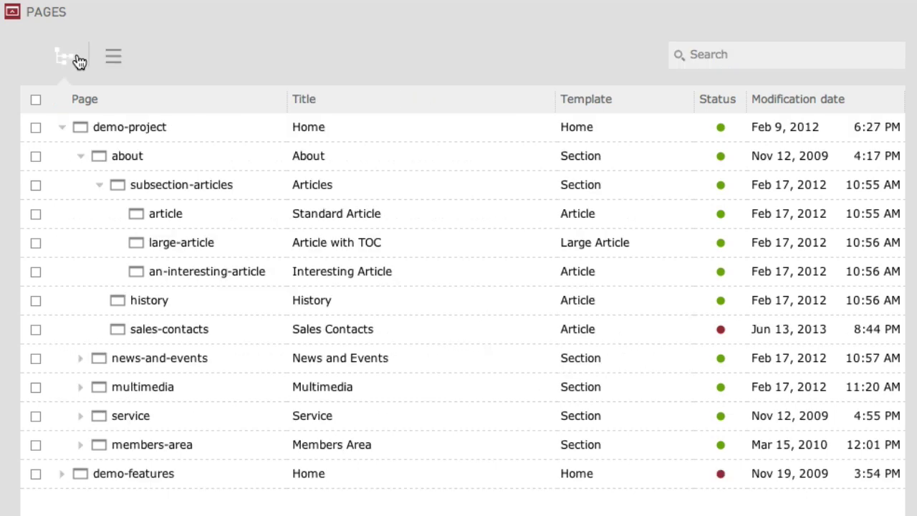
click(180, 217)
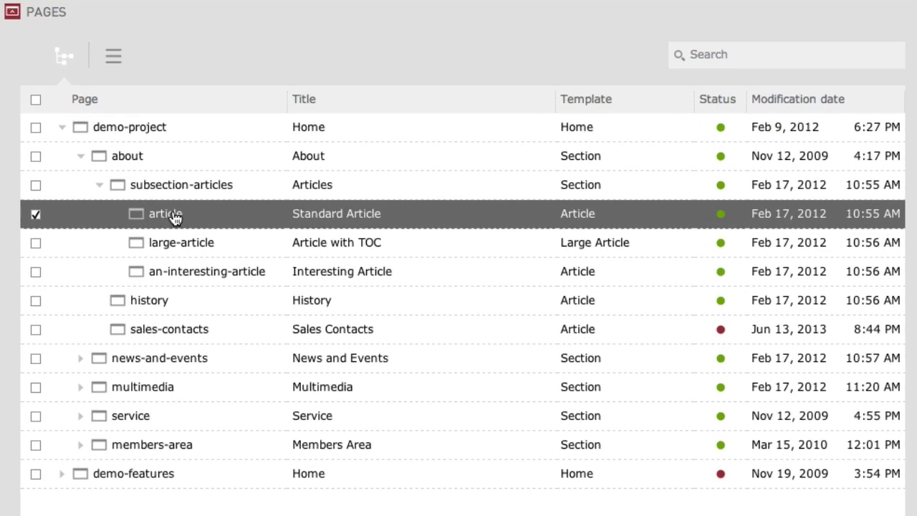
drag(161, 212, 177, 260)
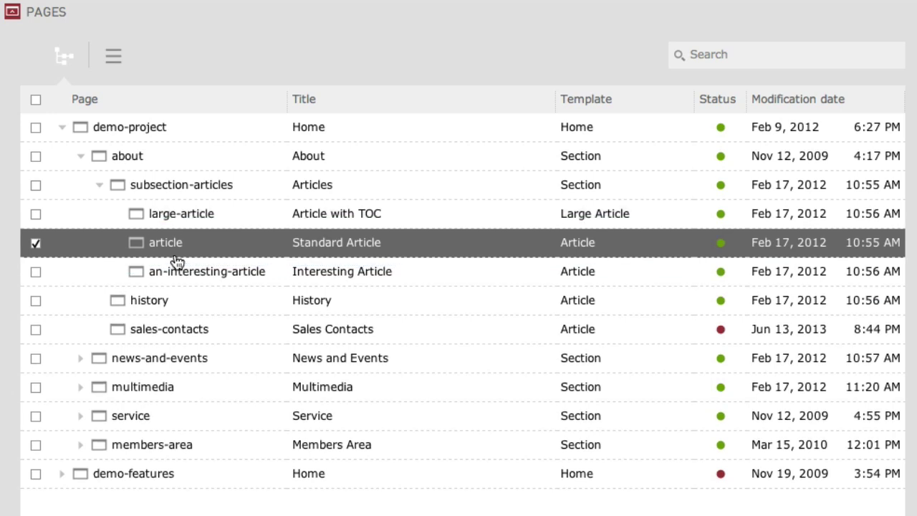
click(157, 190)
drag(156, 190, 165, 318)
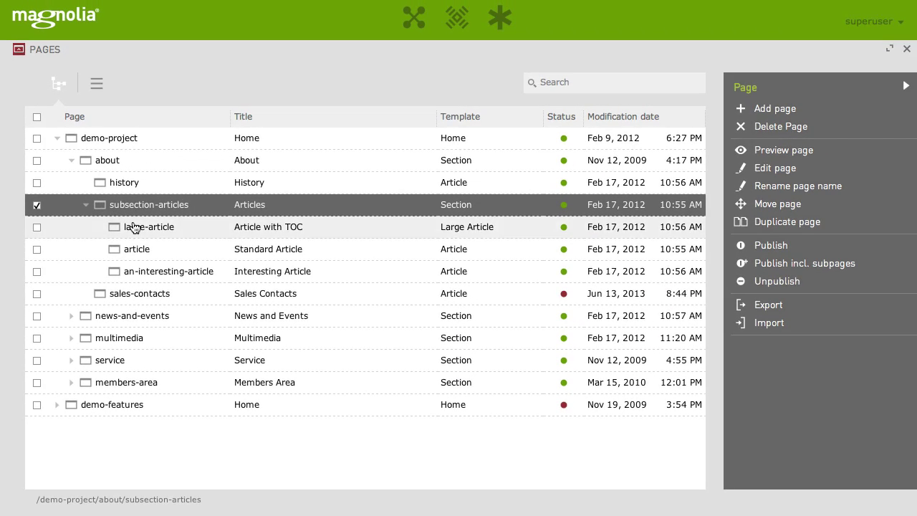
- Open the article page under subsection-articles for editing
click(149, 255)
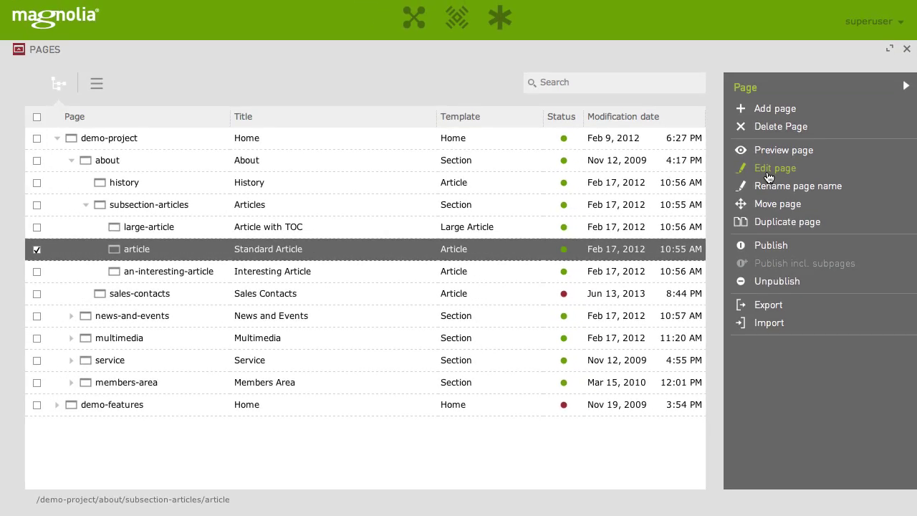
click(767, 172)
right_click(194, 255)
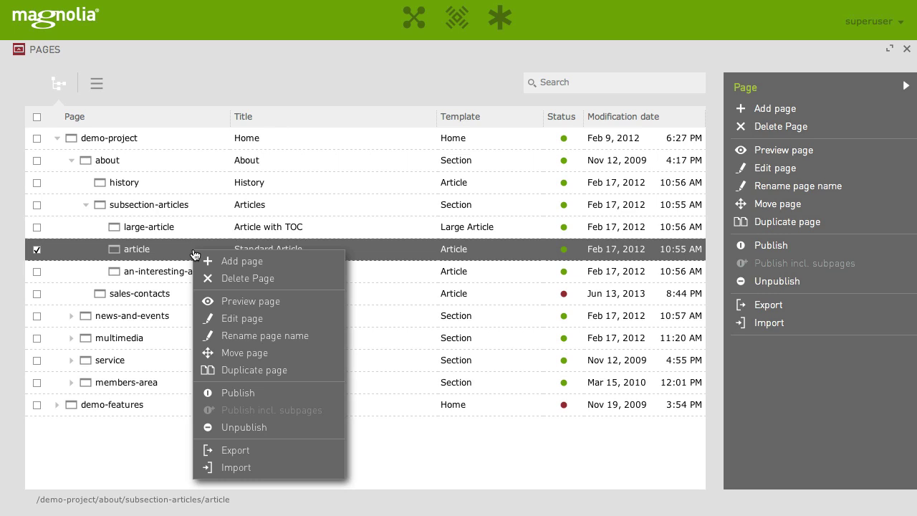
click(250, 322)
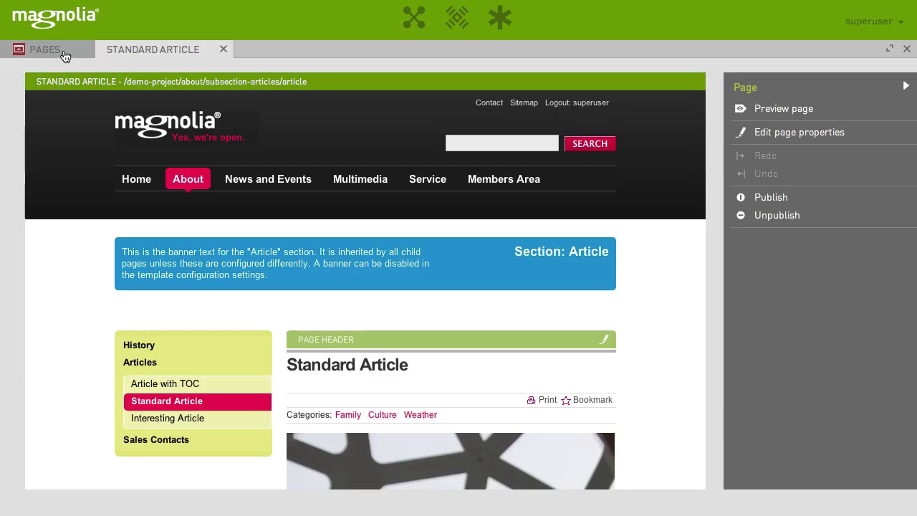
- Open the an-interesting-article page for editing as well, and switch to the Standard Article page and back
click(63, 50)
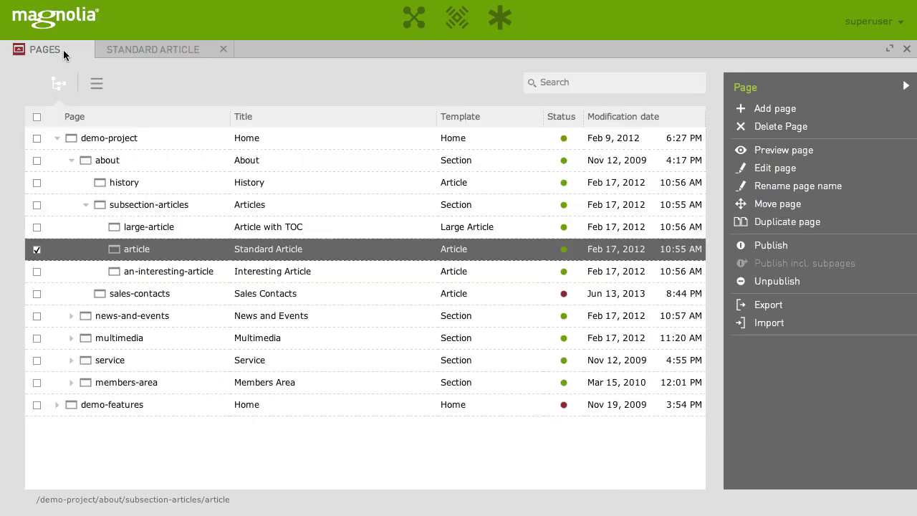
double_click(153, 270)
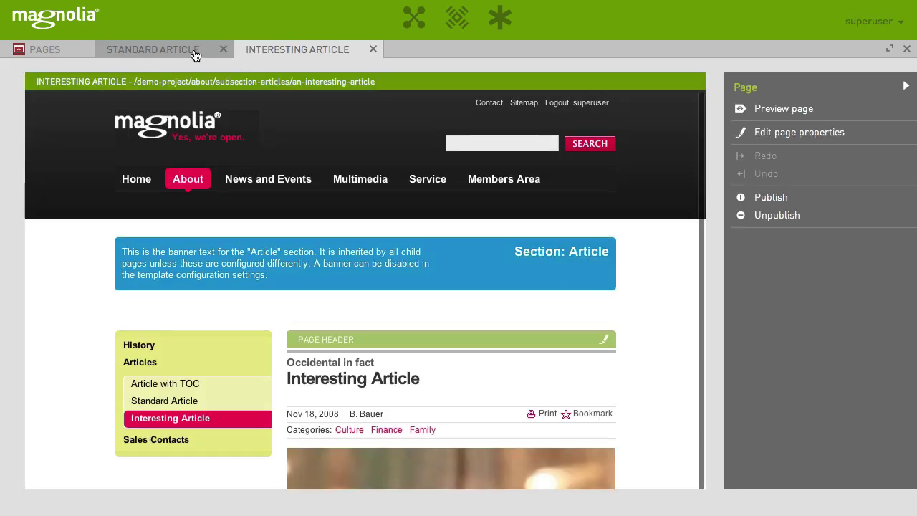
click(211, 54)
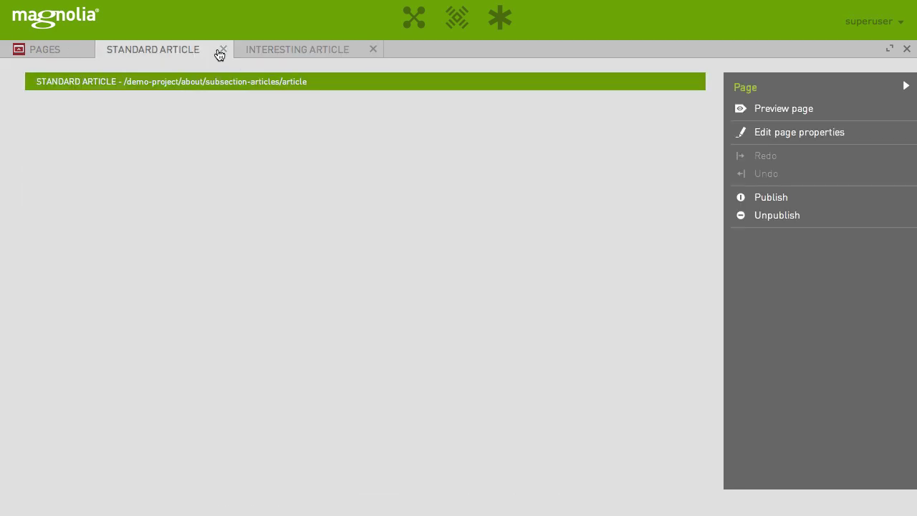
click(279, 48)
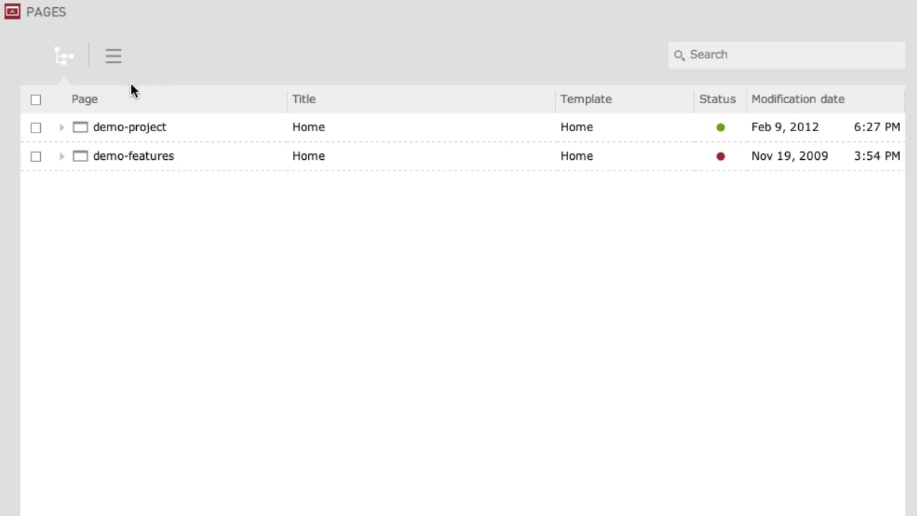
- Expand the page tree down to the subpages of subsection-articles in demo-project
click(63, 127)
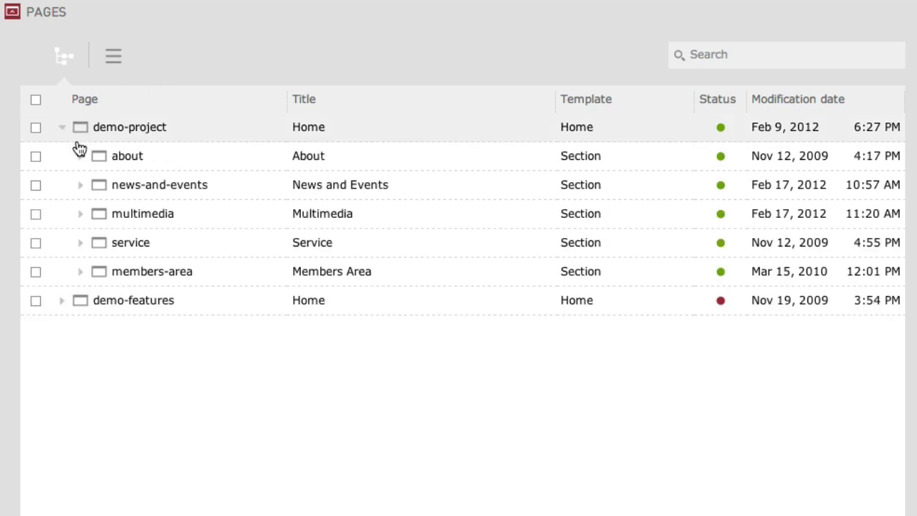
click(81, 158)
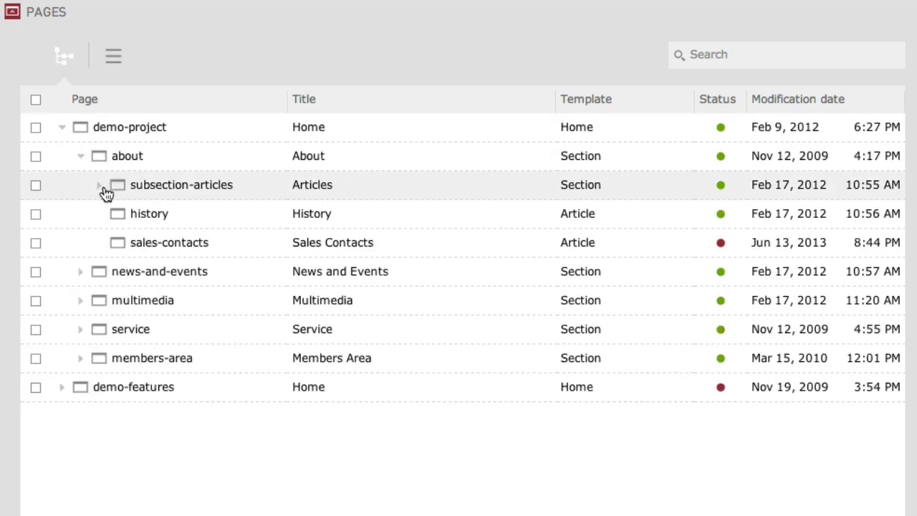
click(100, 186)
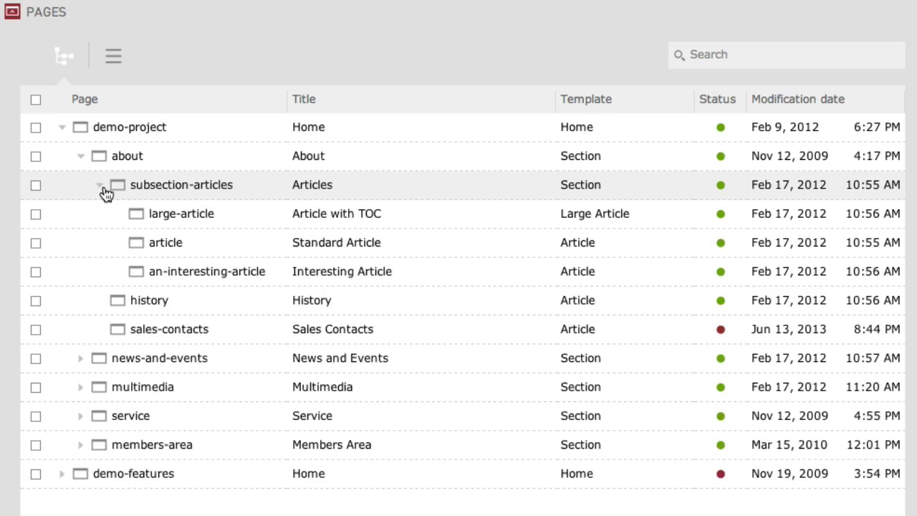
- Add a page named "magnolia 5" under subsection-articles, titled "Welcome to Magnolia 5" and based on the Article template
click(150, 189)
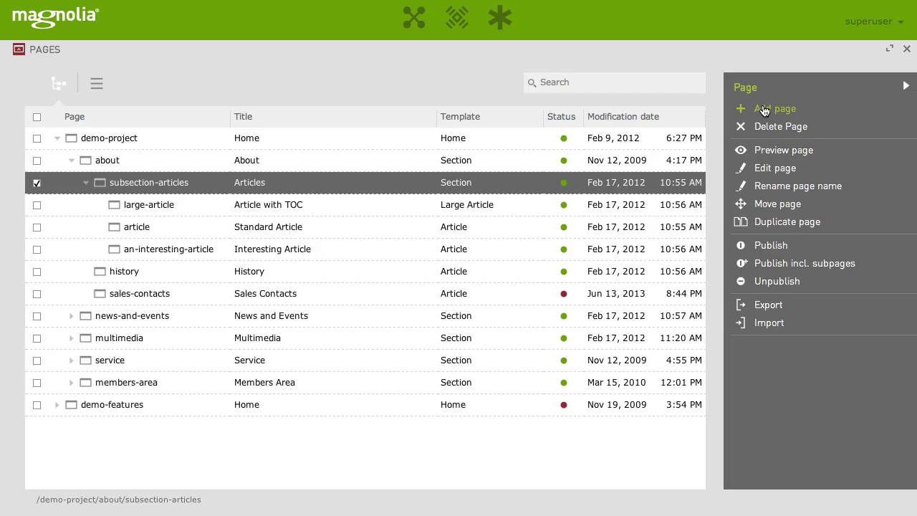
click(764, 109)
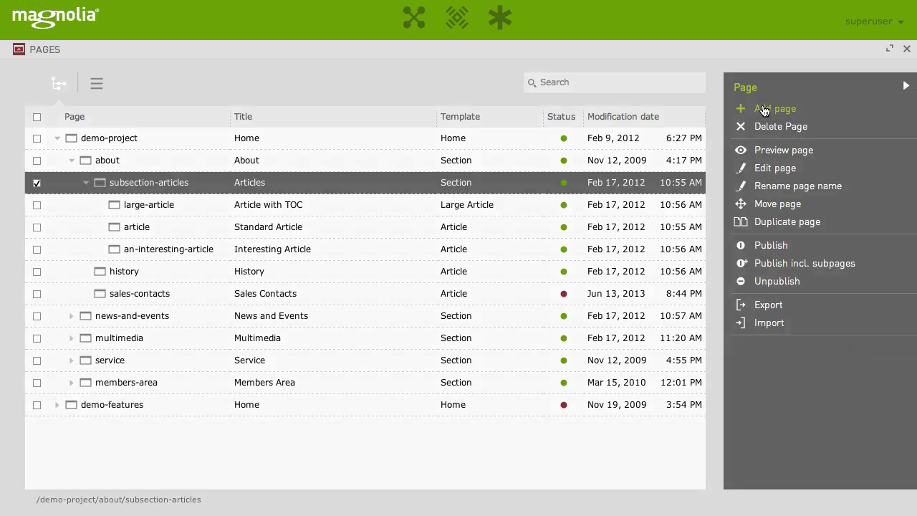
click(510, 134)
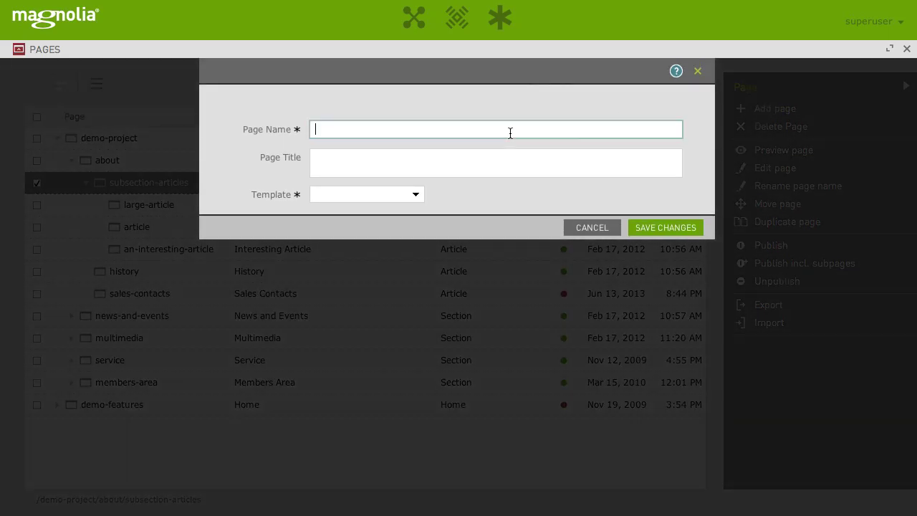
text(magnolia 5)
click(496, 163)
text(Welcome to Magnolia 5)
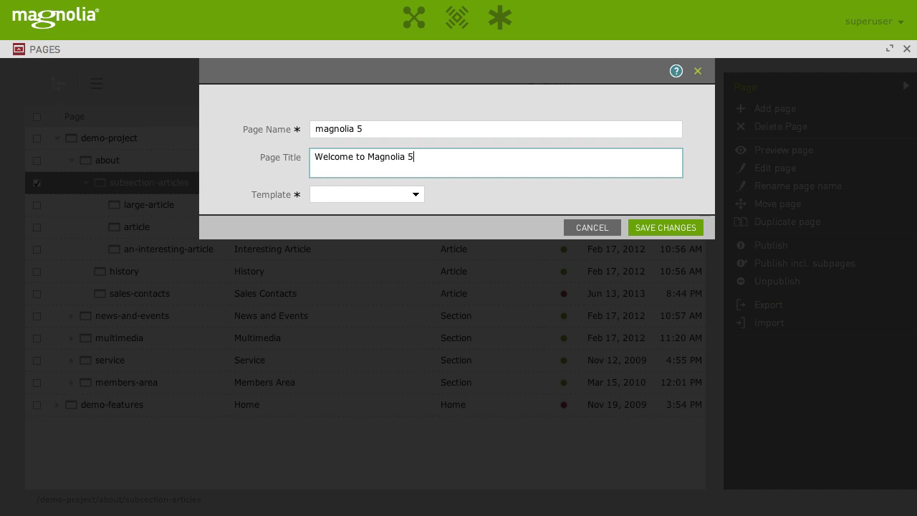
click(417, 196)
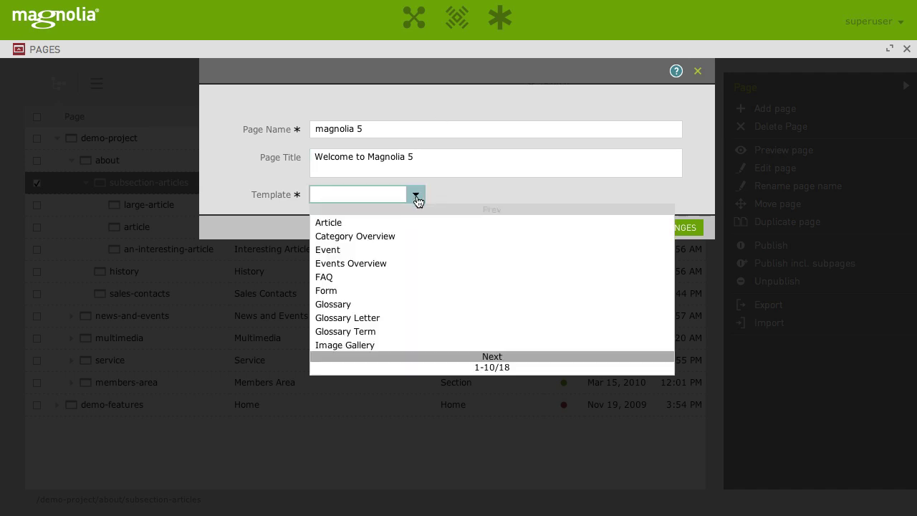
click(387, 222)
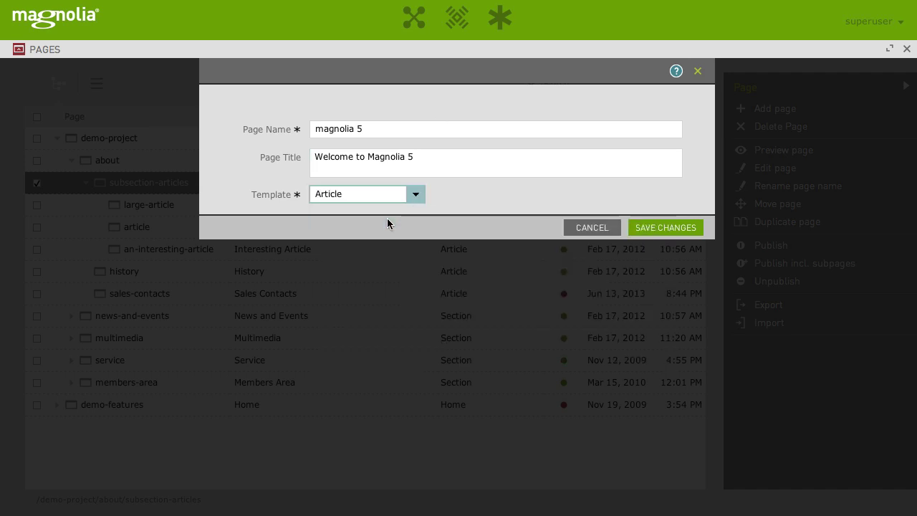
click(654, 229)
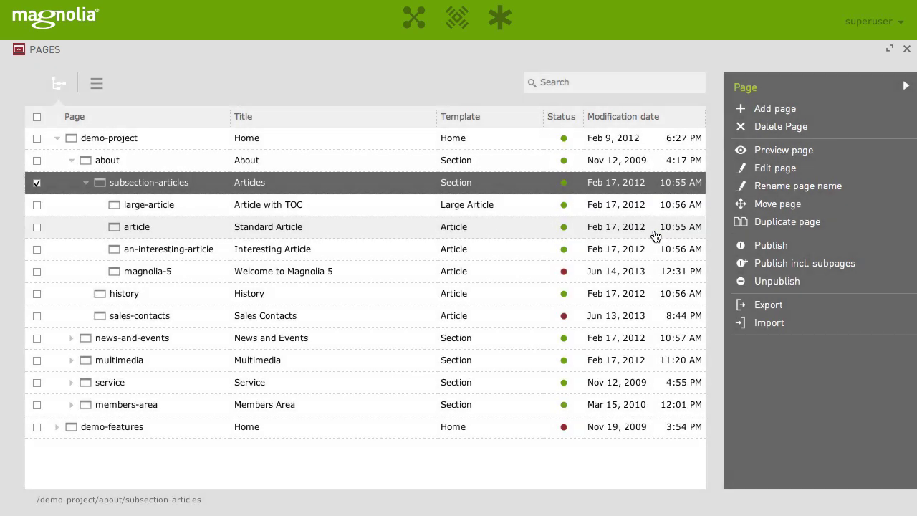
- Open the magnolia-5 page for editing, look over its layout down to the footer, and select the Content area
click(259, 275)
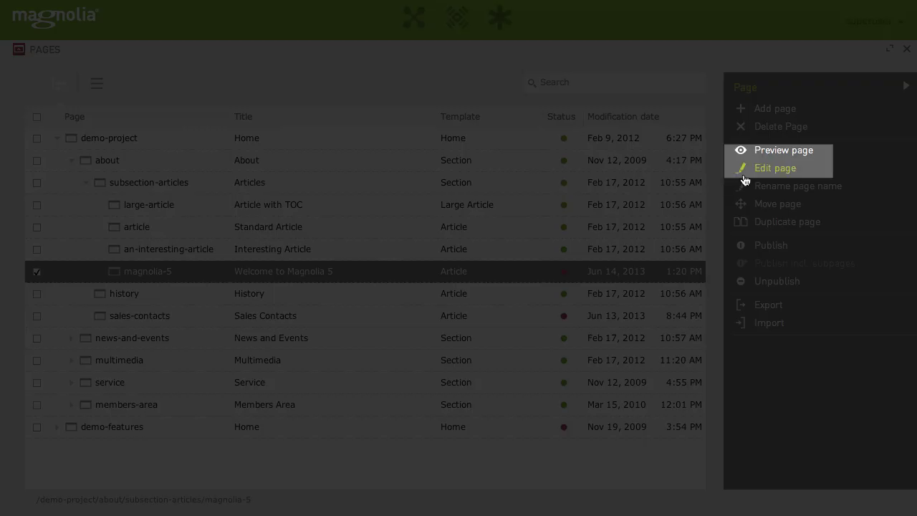
click(766, 172)
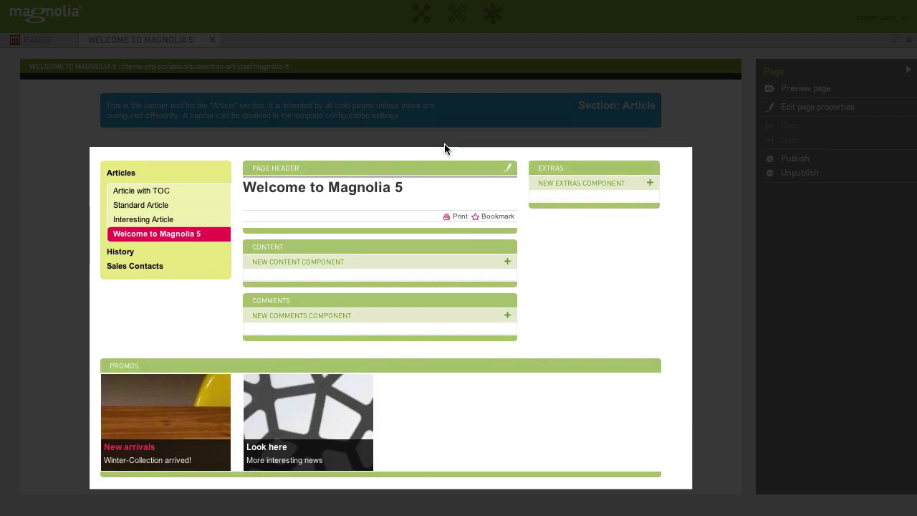
scroll(472, 313, down, 1)
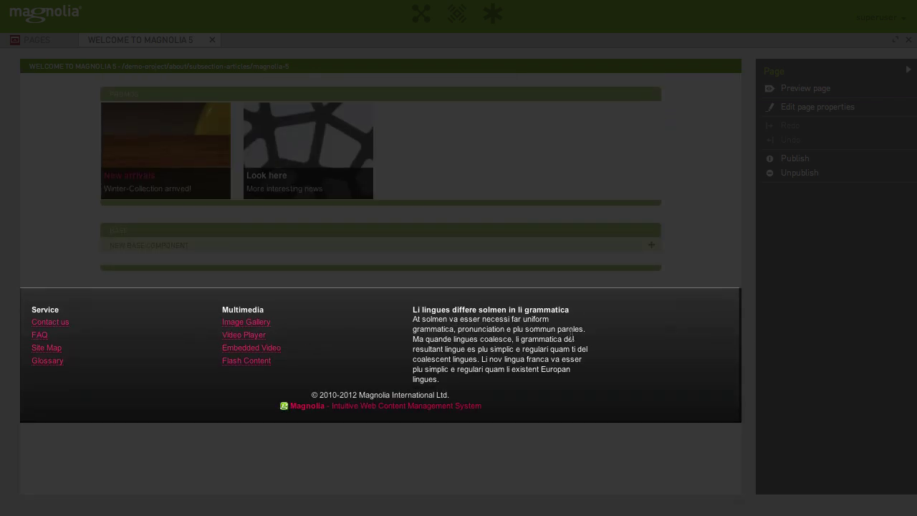
scroll(639, 332, up, 5)
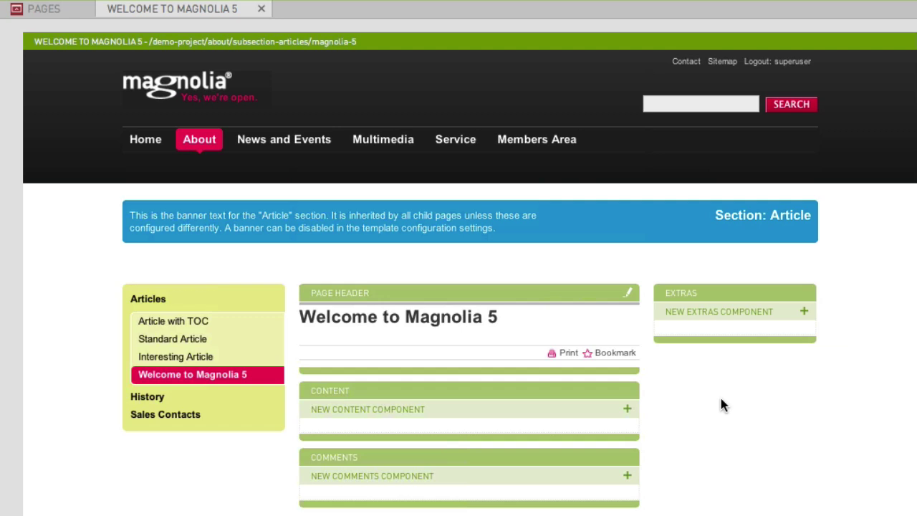
click(497, 387)
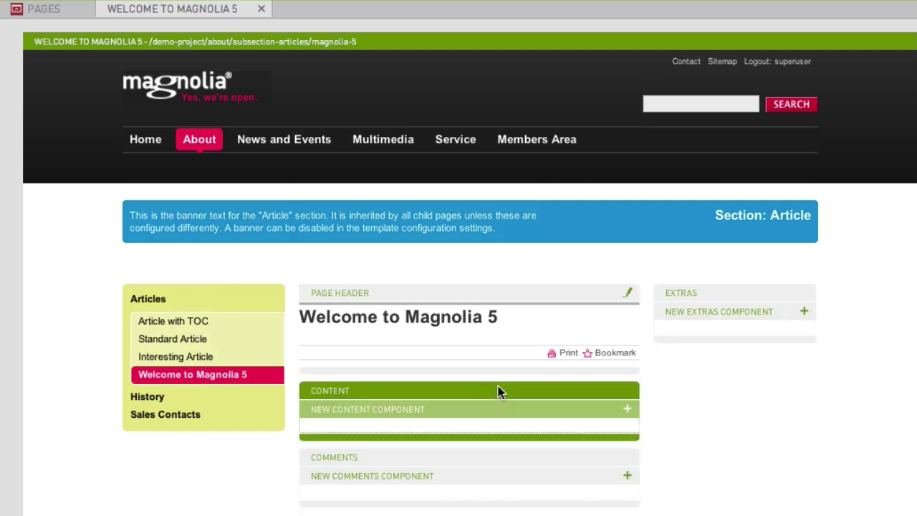
- Add a Text and Image component to the Content area with the subheading "New Features!" and a Lorem ipsum placeholder text
click(627, 411)
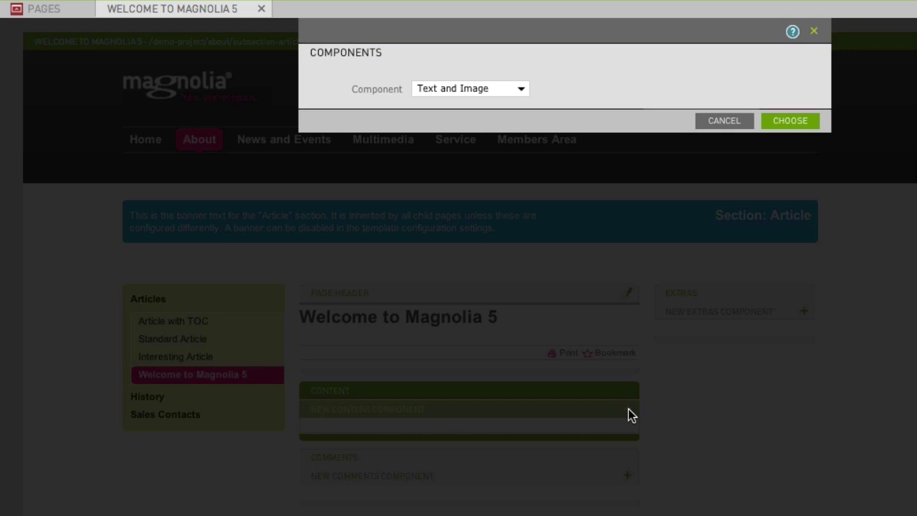
click(521, 91)
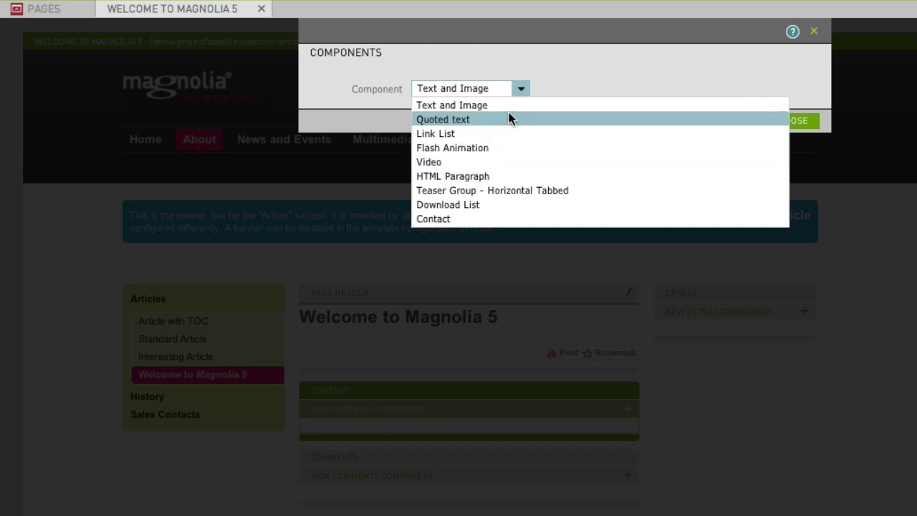
click(507, 107)
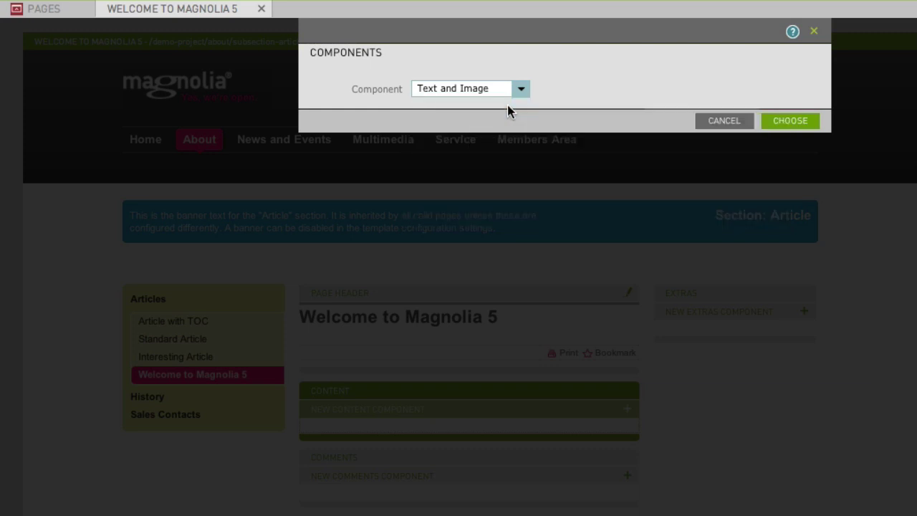
click(787, 121)
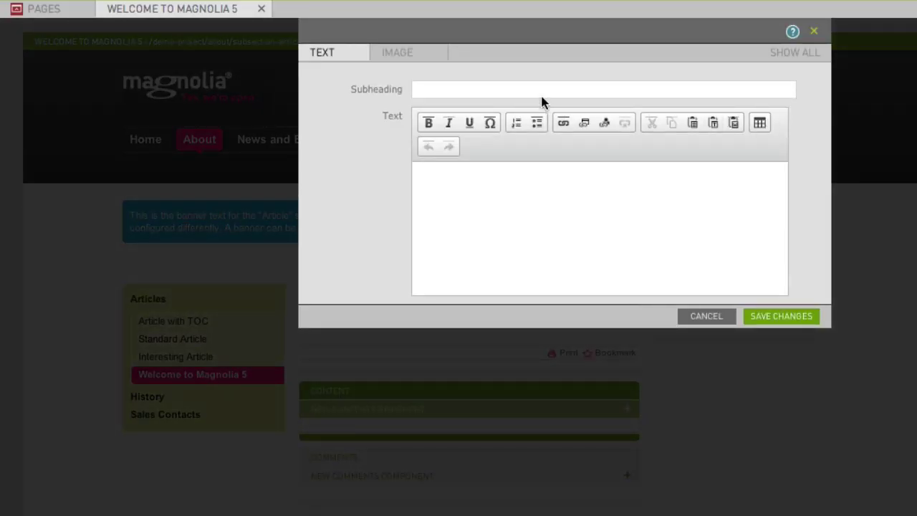
click(538, 92)
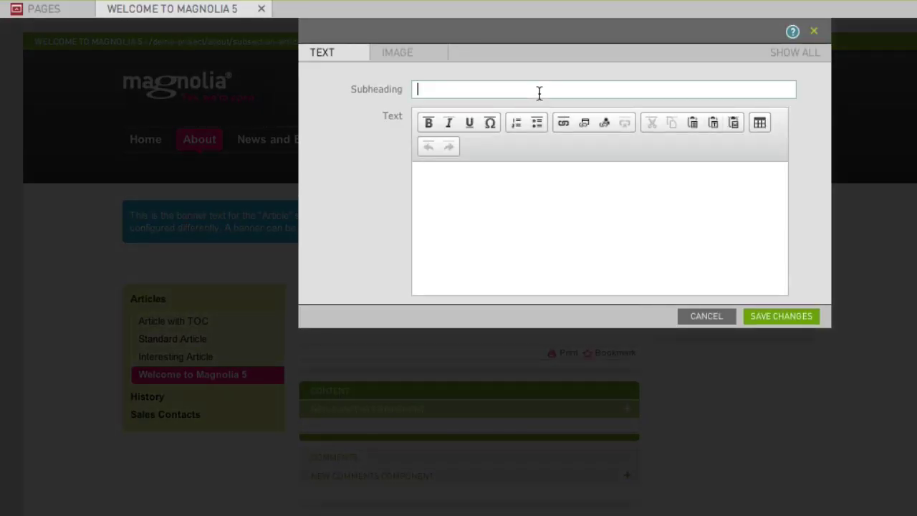
text(New Features!)
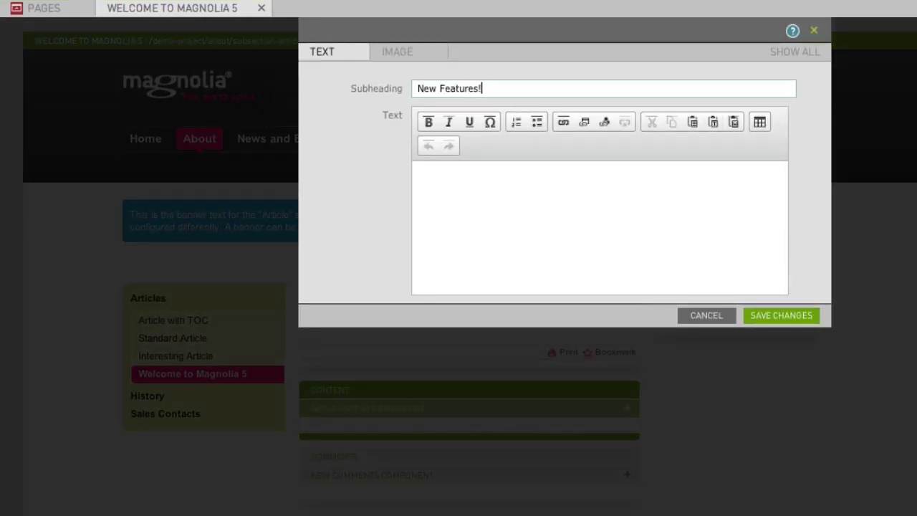
click(428, 182)
text(Lorem ipsum dolor sit amet, consetetur sadipscing elitr, sed diam nonumy eirmod tempor invidunt ut labore et dolore magna aliquyam erat, sed diam voluptua. At vero eos et accusam et justo duo dolores et ea rebum. Stet clita kasd gubergren, no sea takimata sanctus est Lorem ipsum dolor sit amet. Lorem ipsum dolor sit amet, consetetur sadipscing elitr, sed diam nonumy eirmod tempor invidunt ut labore et dolore magna aliquyam erat, sed diam voluptua. At vero eos et accusam et justo duo dolores et ea rebum. Stet clita kasd gubergren, no sea takimata sanctus est Lorem ipsum dolor sit amet.)
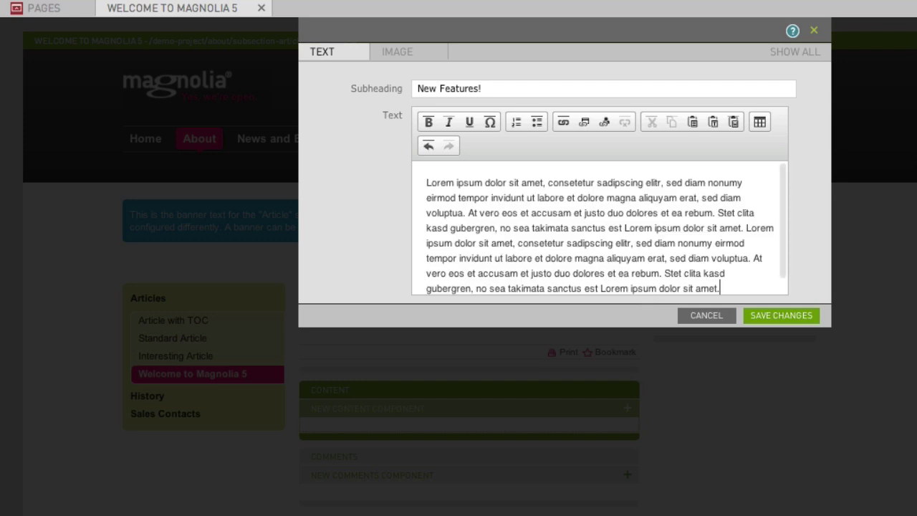
click(791, 321)
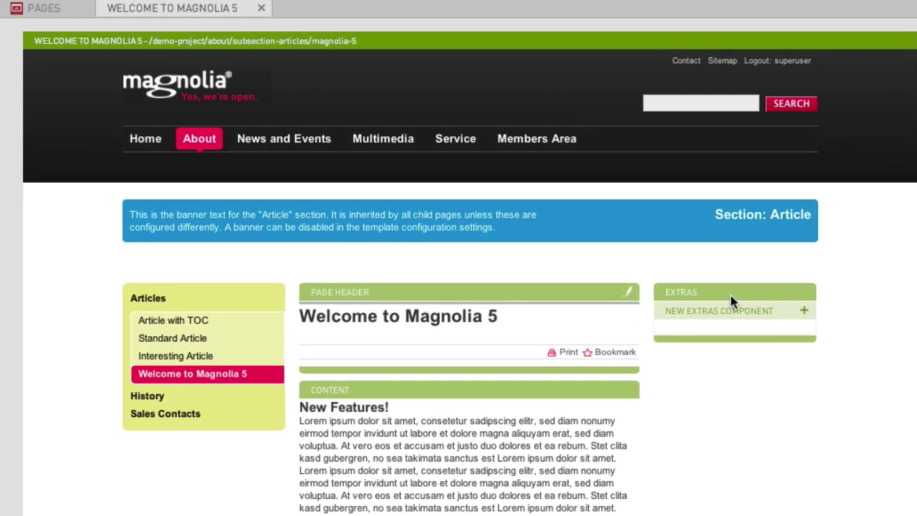
- Add a Contact component to the Extras area that shows the contact Arthur Schopenhauer
click(804, 313)
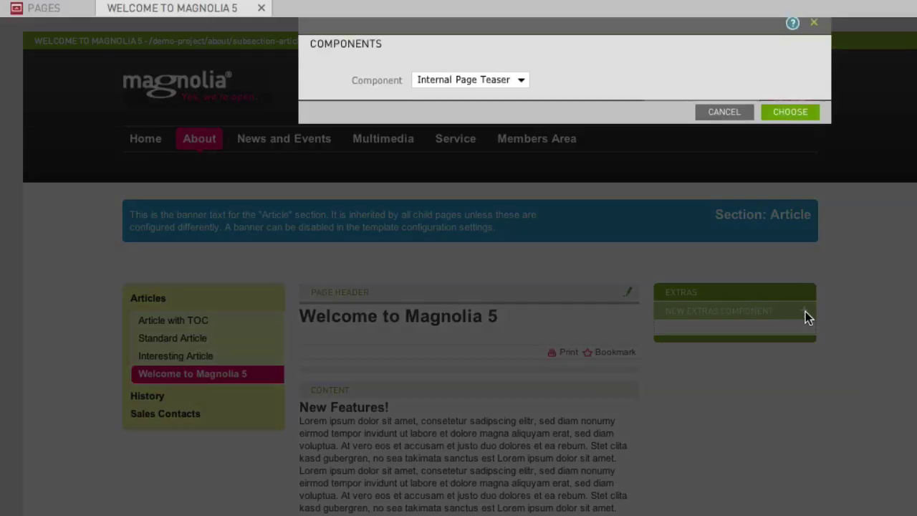
click(522, 88)
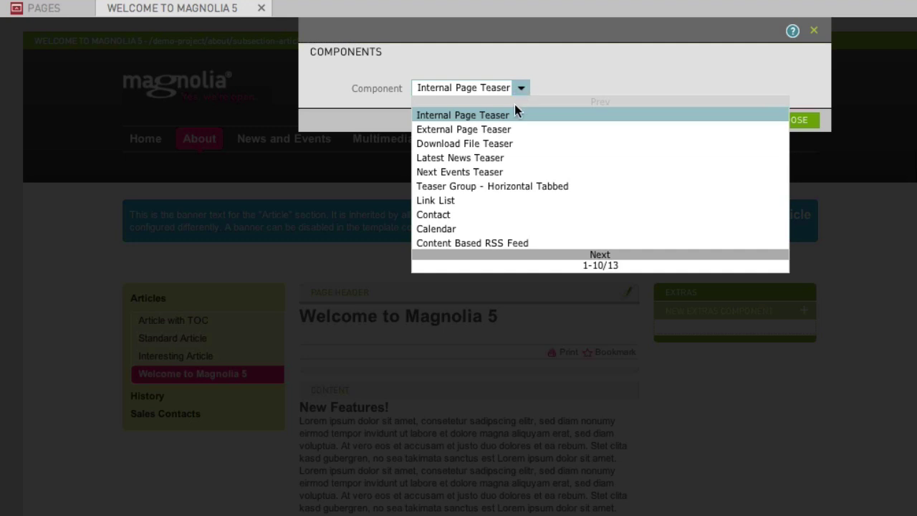
click(510, 215)
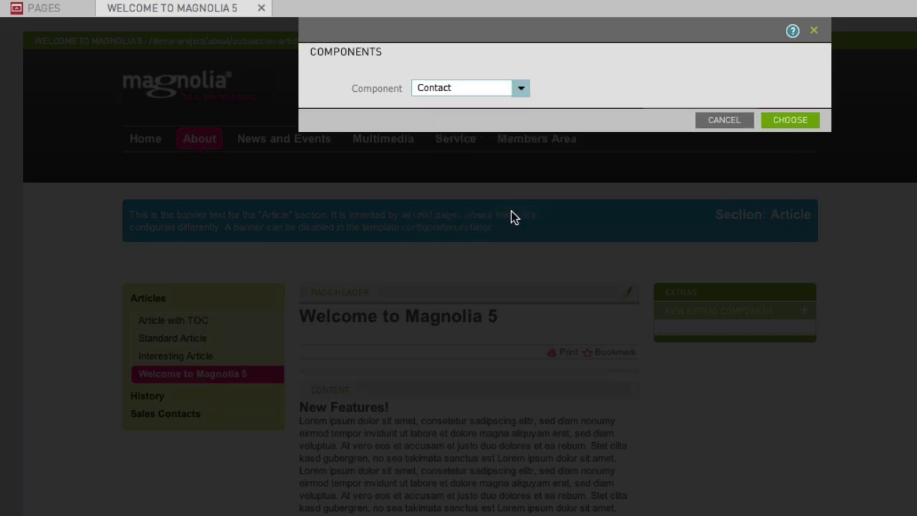
click(801, 118)
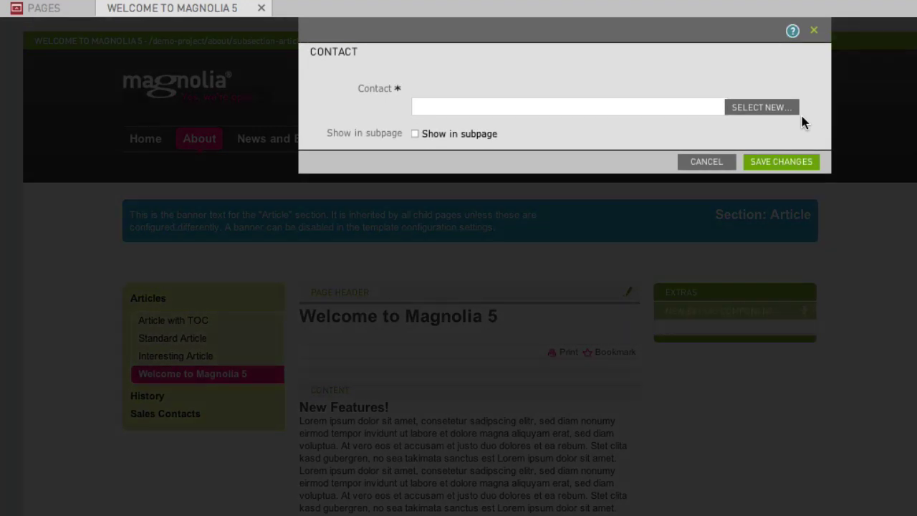
click(759, 108)
click(458, 194)
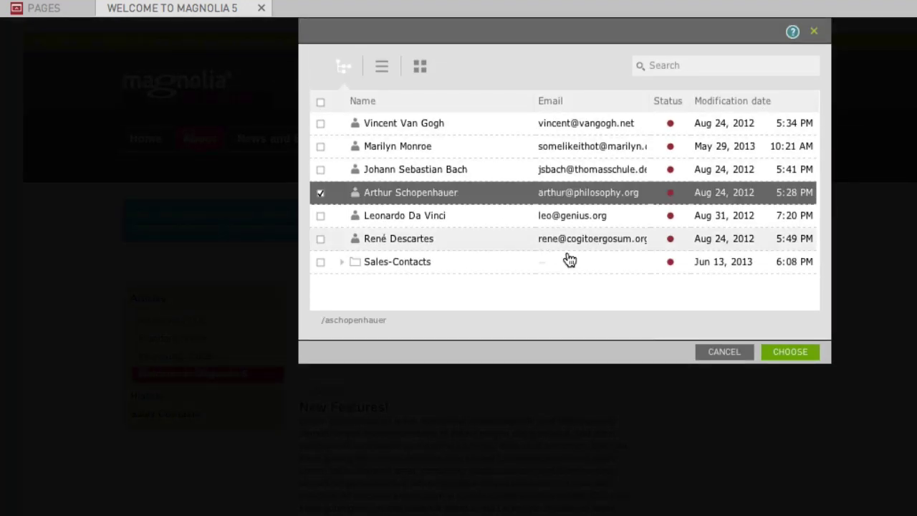
click(790, 353)
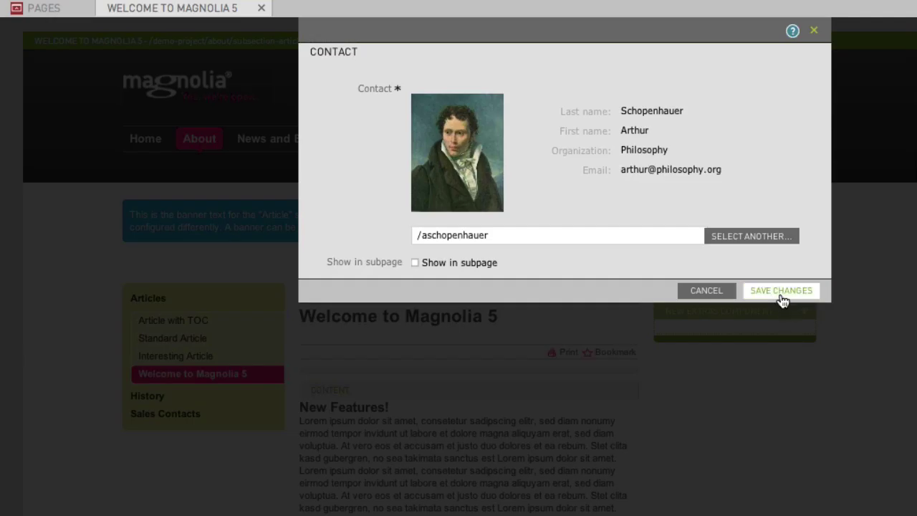
click(781, 296)
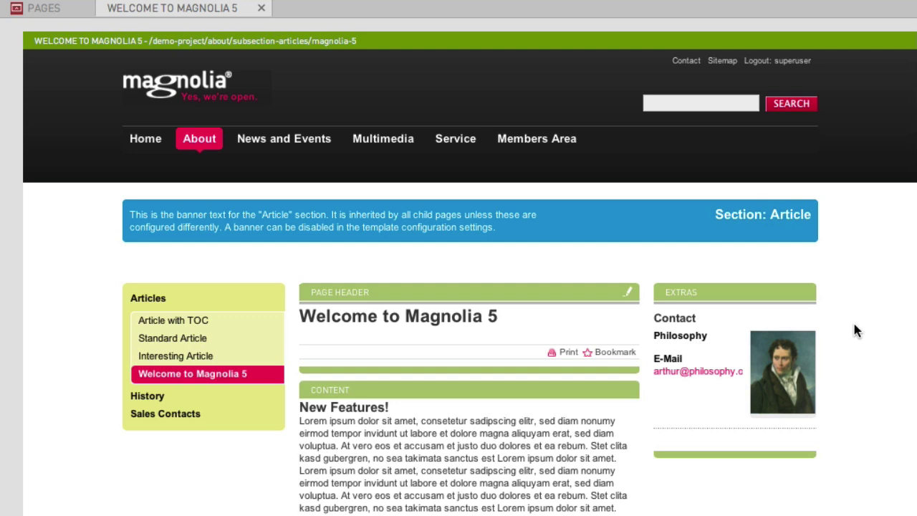
- Add a second Contact component to the Extras area, this one for Leonardo Da Vinci
click(737, 294)
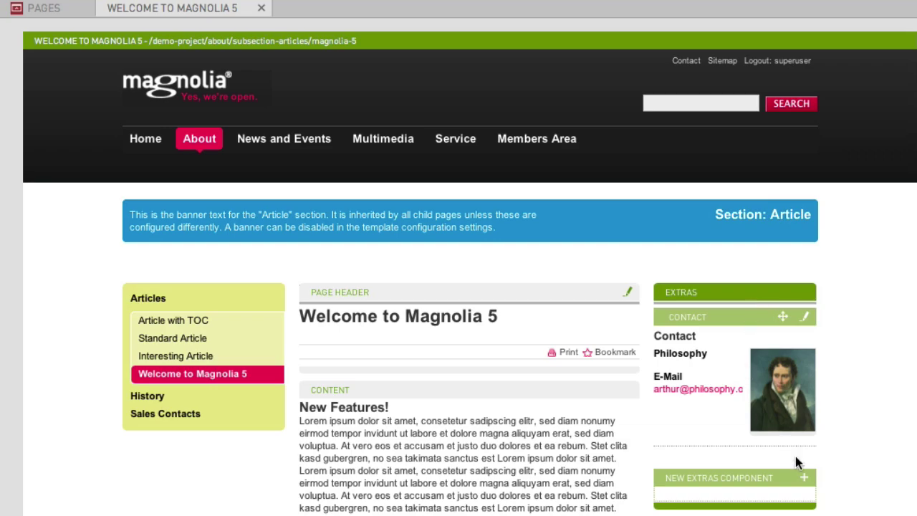
click(804, 478)
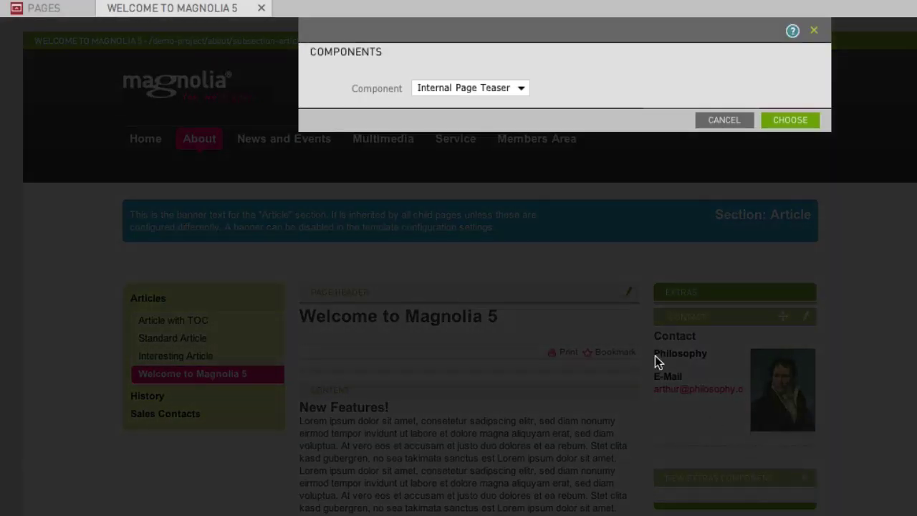
click(520, 88)
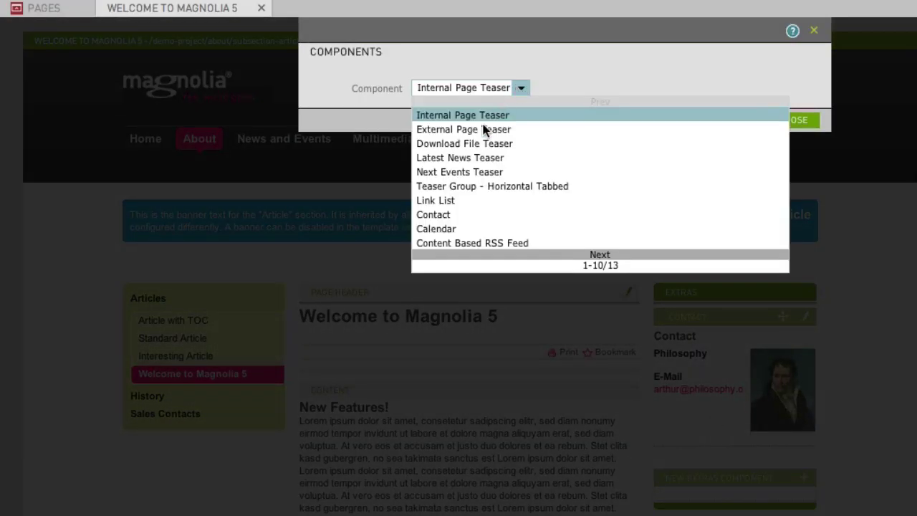
click(466, 215)
click(787, 120)
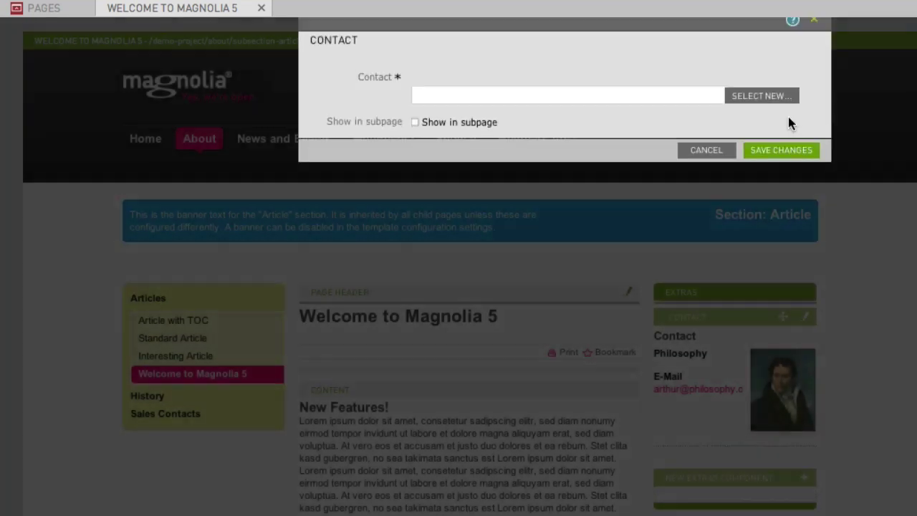
click(787, 115)
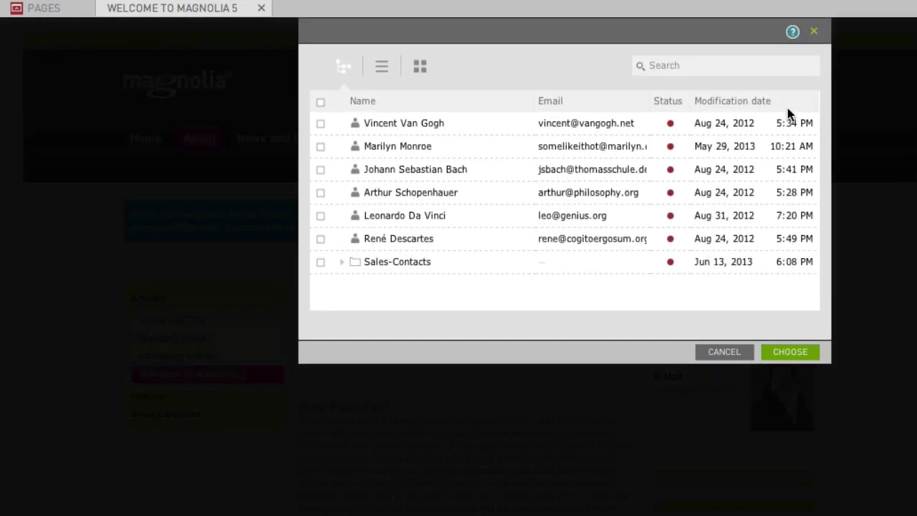
click(438, 217)
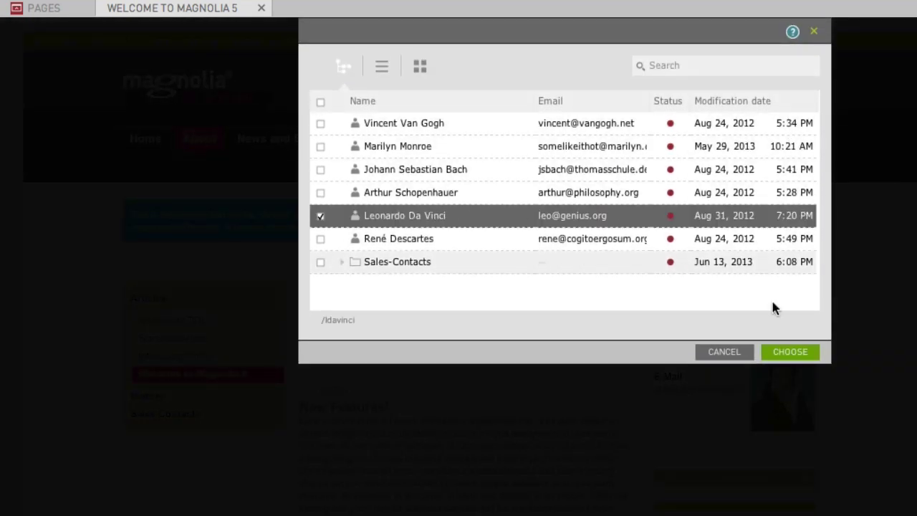
click(790, 353)
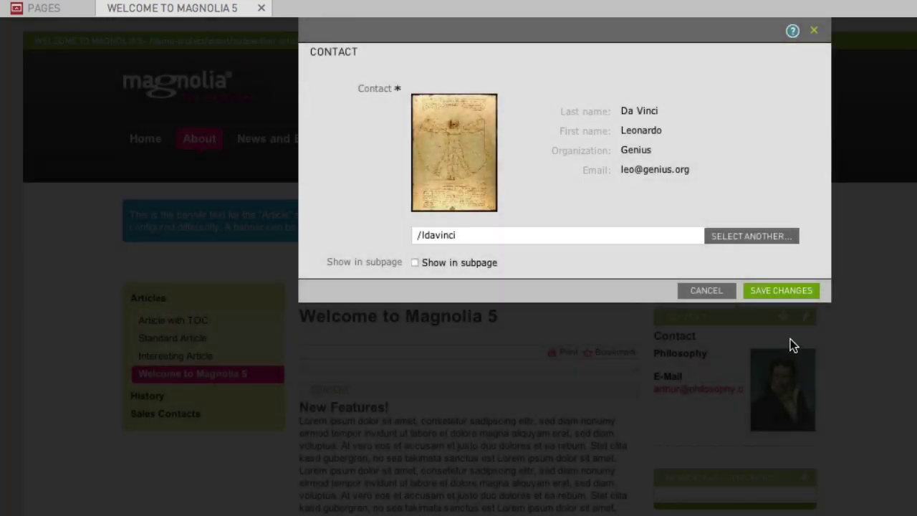
click(787, 292)
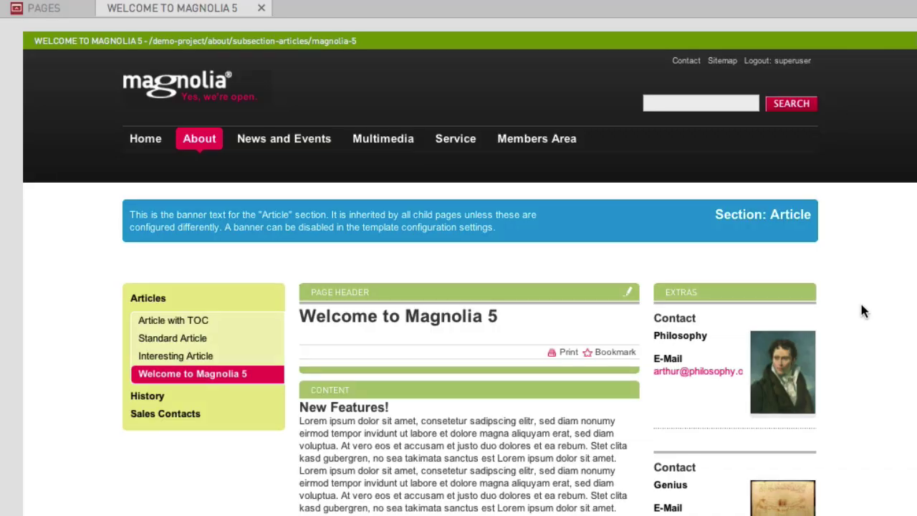
- Move the Leonardo Da Vinci contact above the Arthur Schopenhauer contact in the Extras area
scroll(859, 301, down, 3)
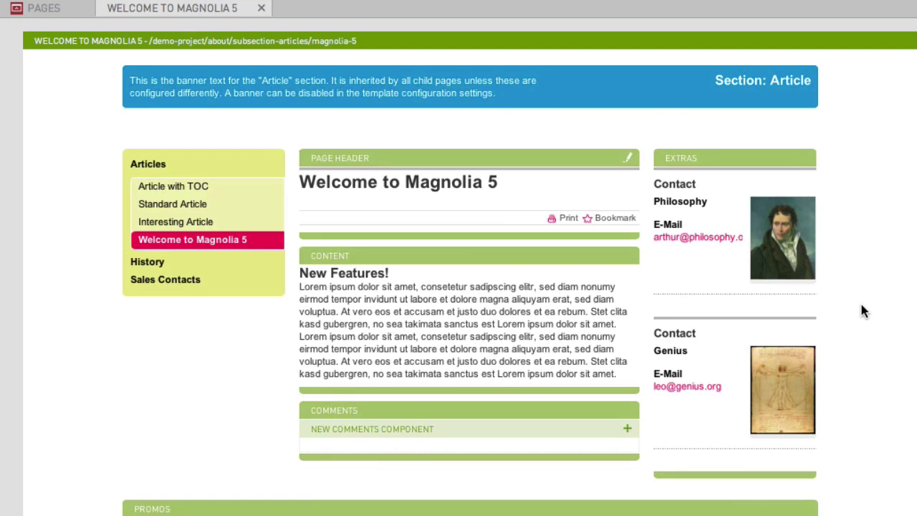
click(729, 387)
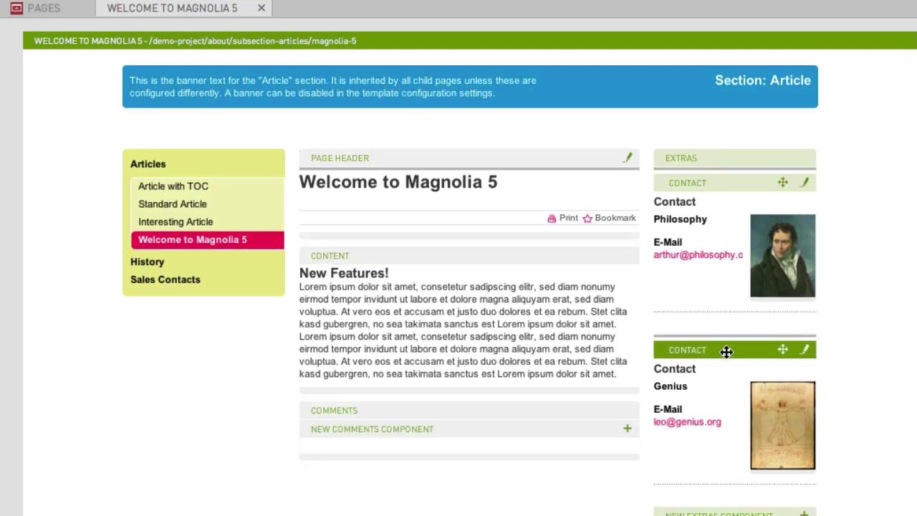
drag(726, 351, 726, 185)
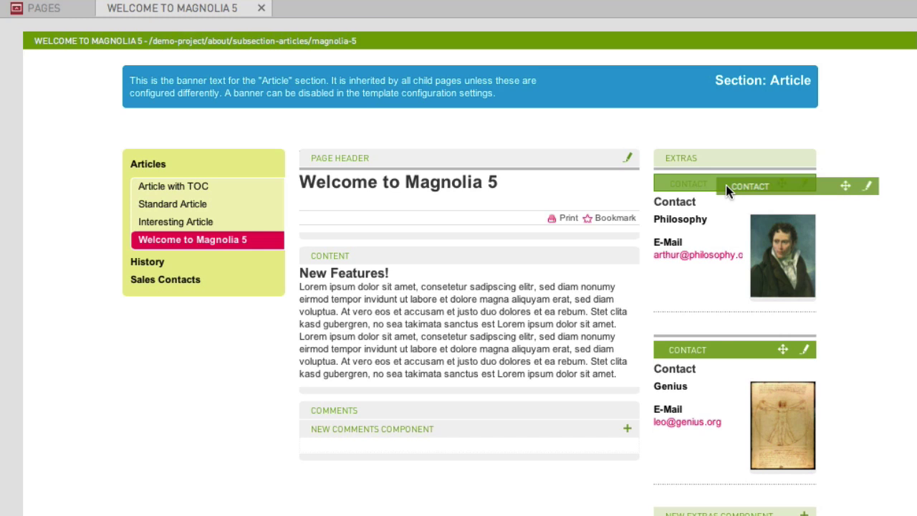
drag(726, 185, 725, 182)
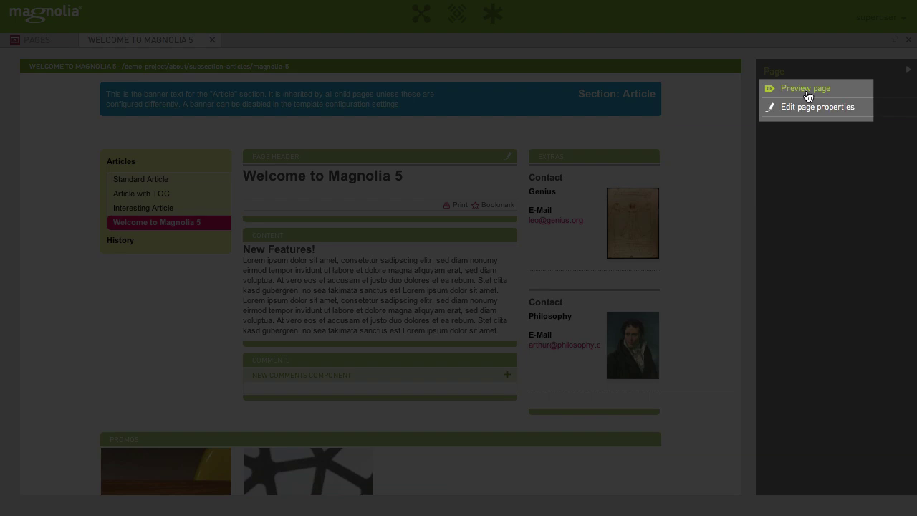
- Preview the page in the Desktop view and look it over down to the footer
click(805, 90)
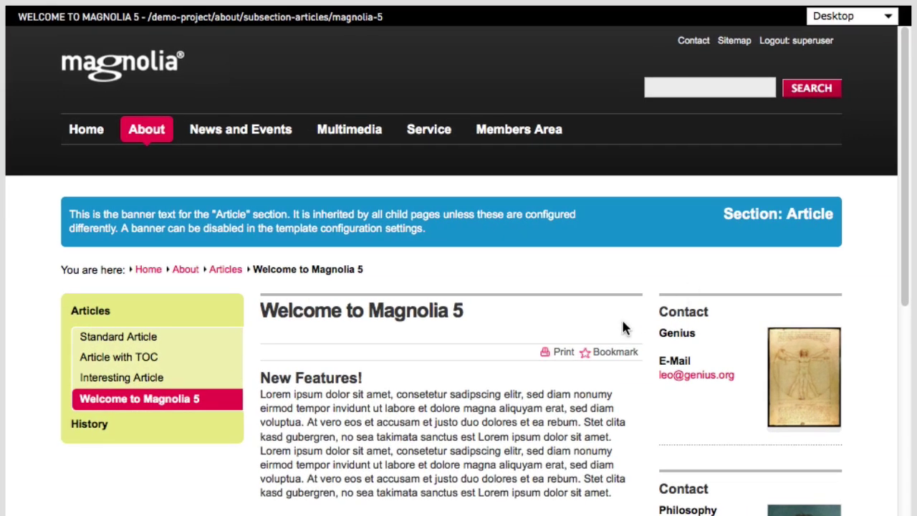
scroll(619, 322, down, 10)
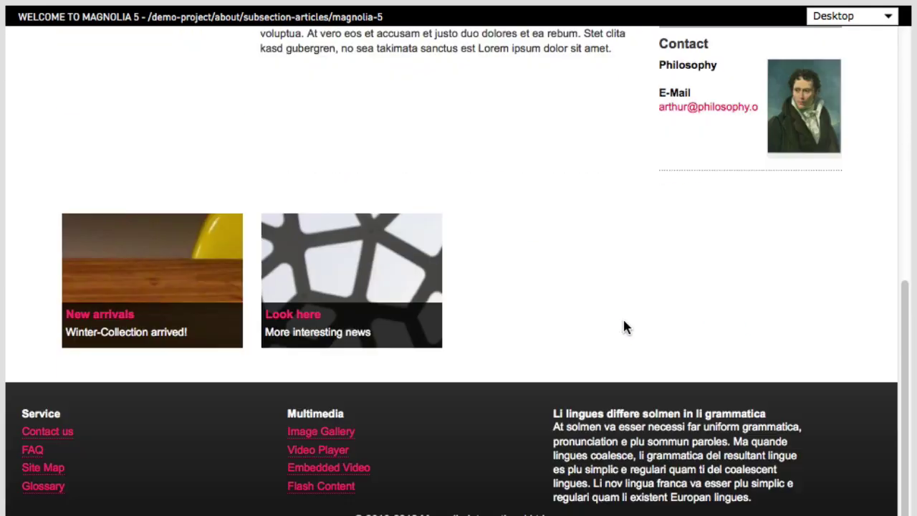
scroll(623, 326, up, 10)
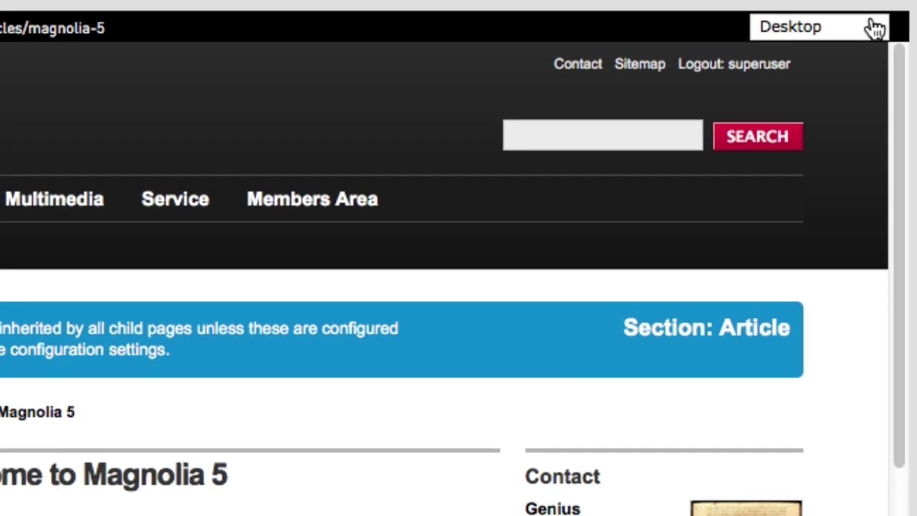
- Switch the page preview to Smartphone and look through the mobile layout down to the footer links
click(886, 17)
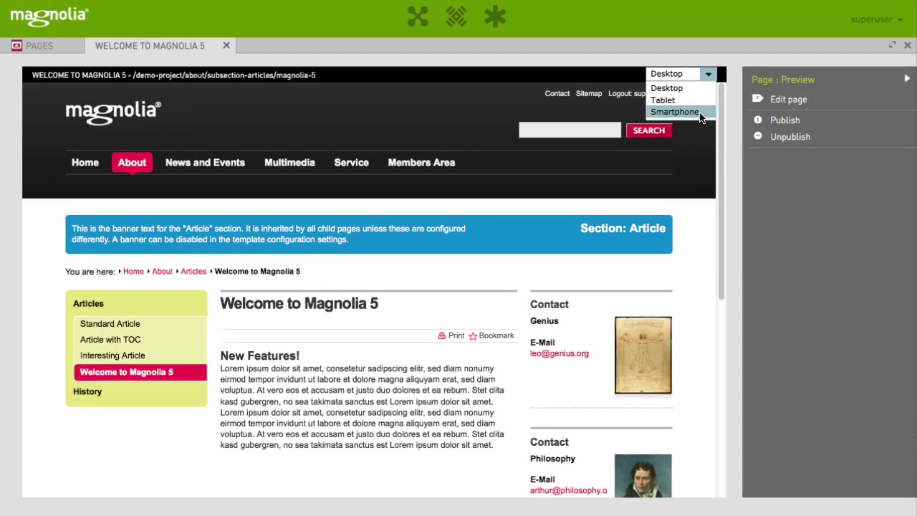
click(699, 112)
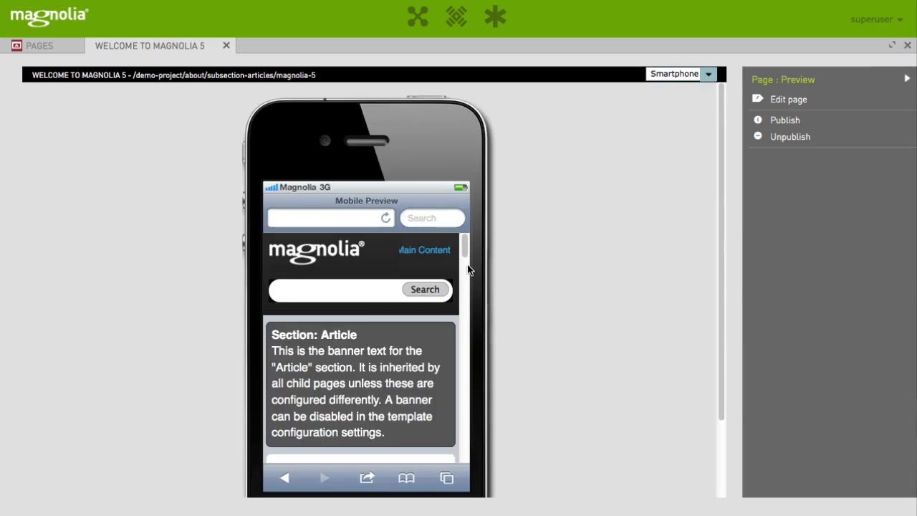
scroll(354, 314, down, 15)
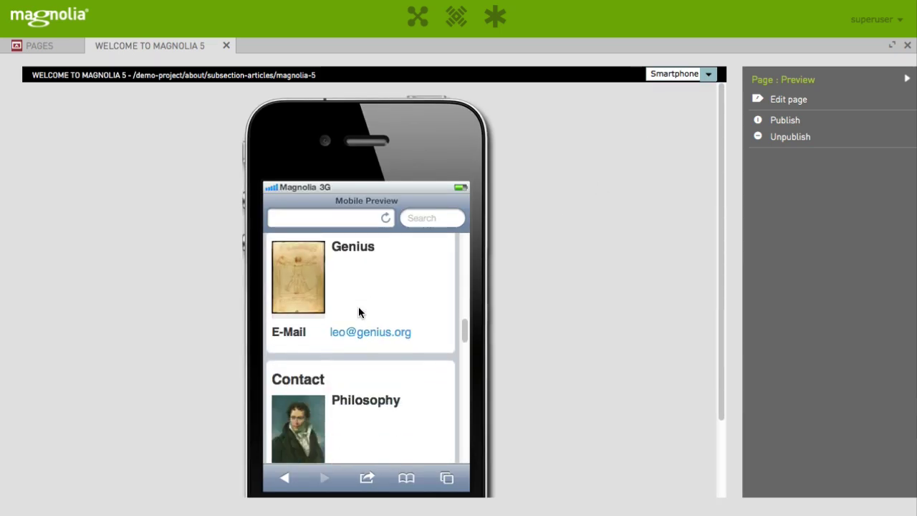
scroll(359, 308, down, 15)
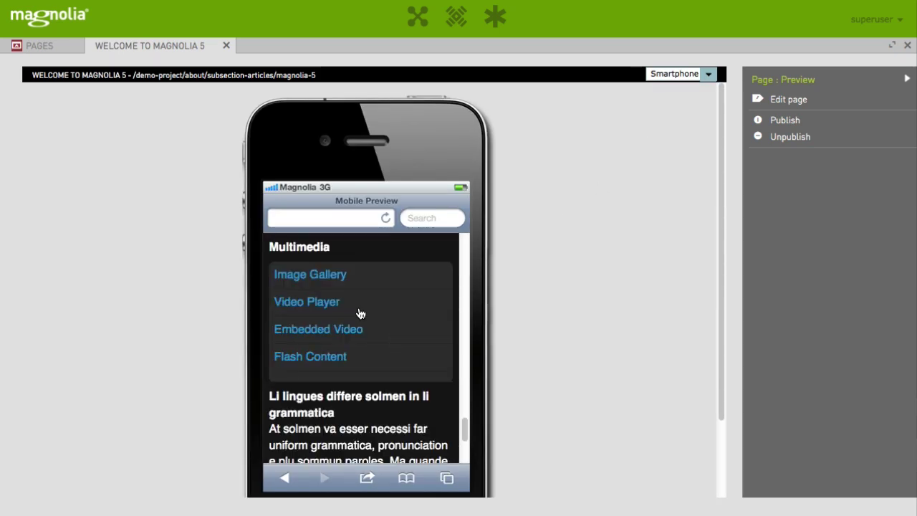
scroll(361, 314, up, 20)
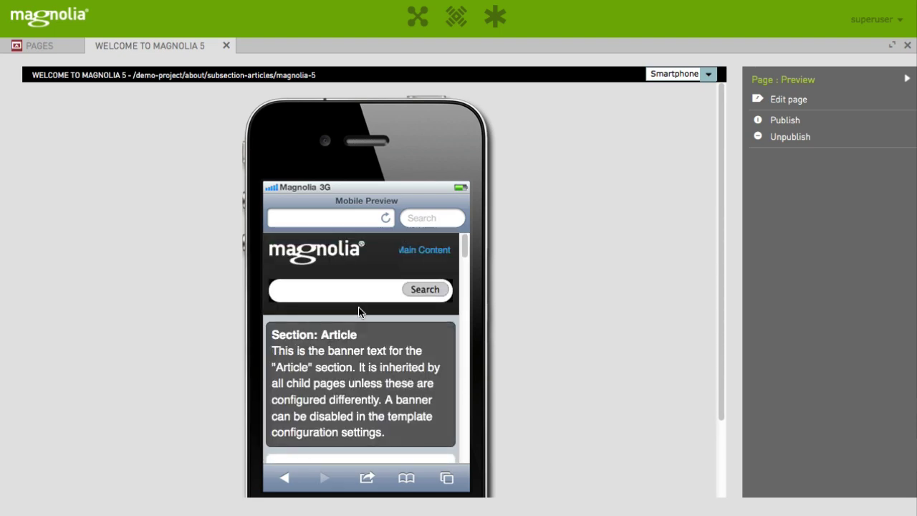
- Rotate the smartphone preview to landscape, look through the page down to the contacts, and rotate it back to portrait
click(416, 156)
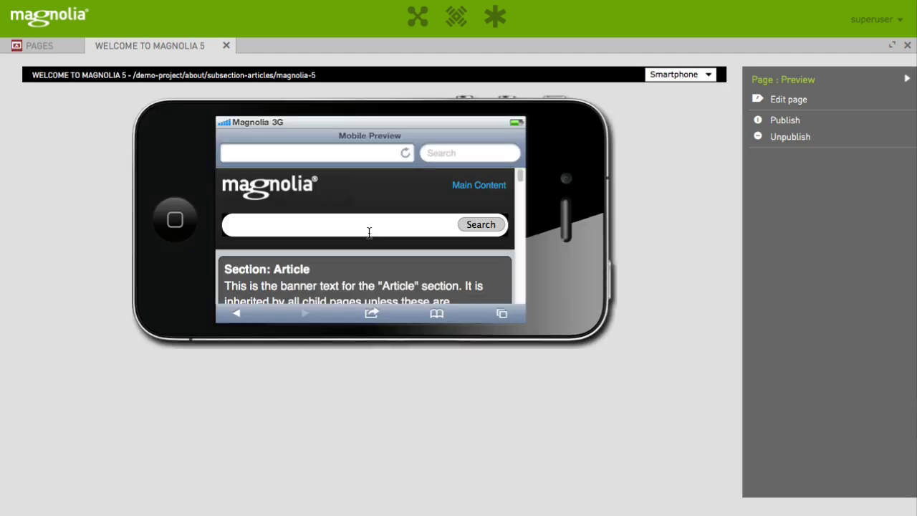
scroll(369, 235, down, 5)
scroll(369, 236, down, 10)
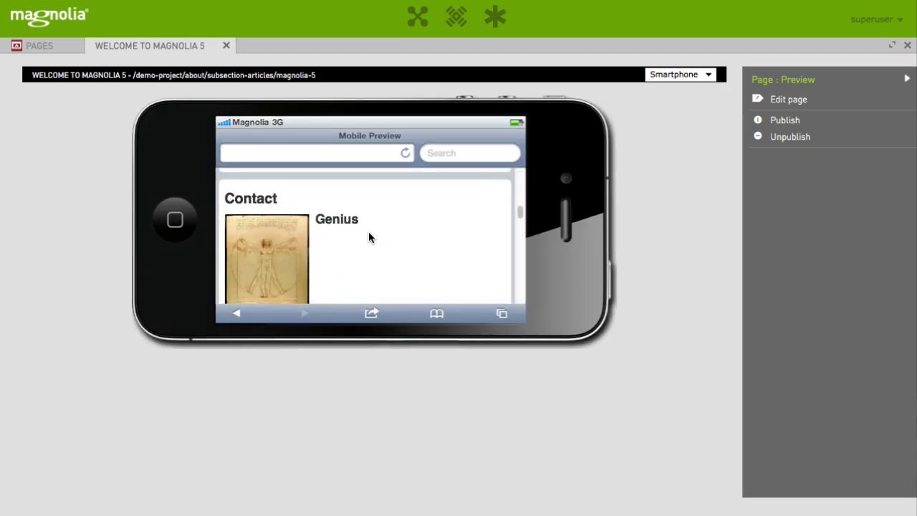
scroll(368, 237, up, 15)
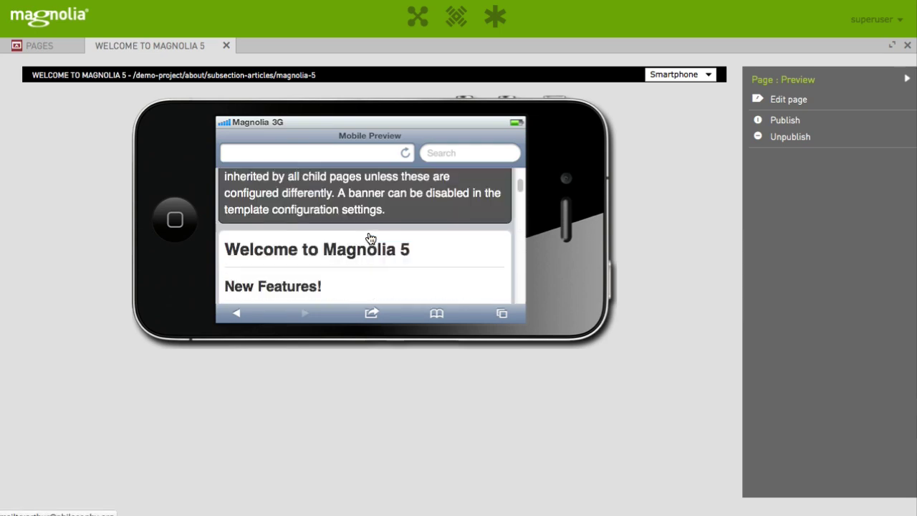
click(557, 147)
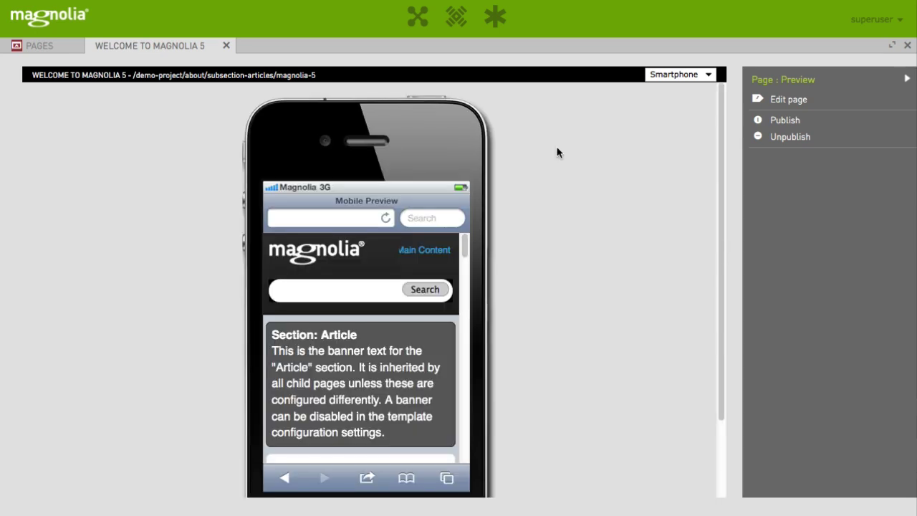
- Preview the page in the Tablet view and return to page editing
click(708, 75)
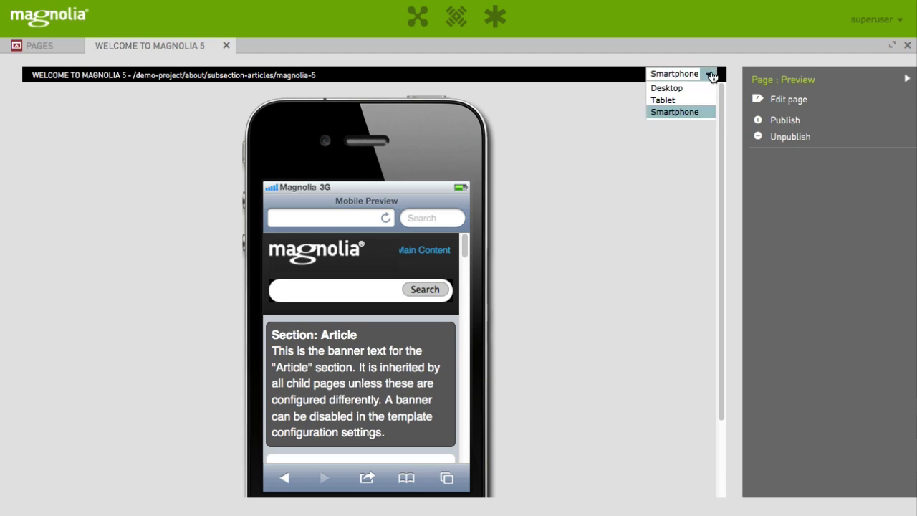
click(681, 100)
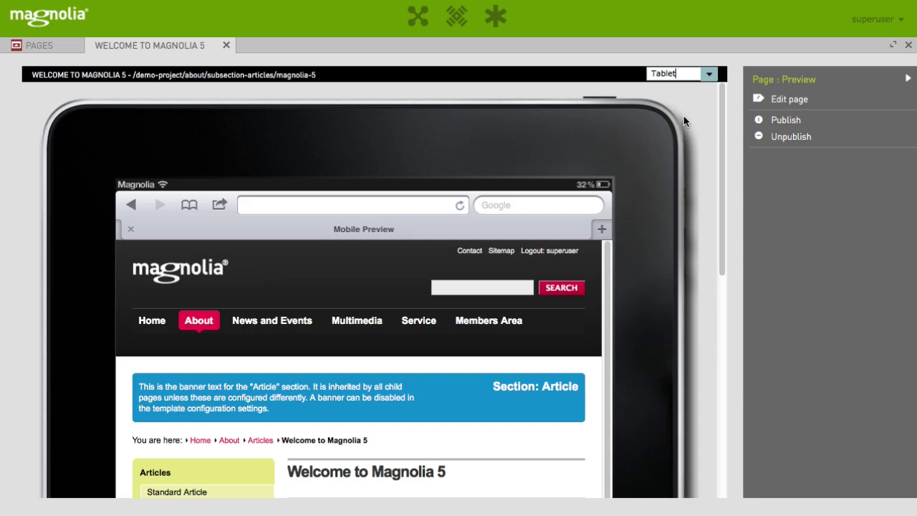
click(788, 100)
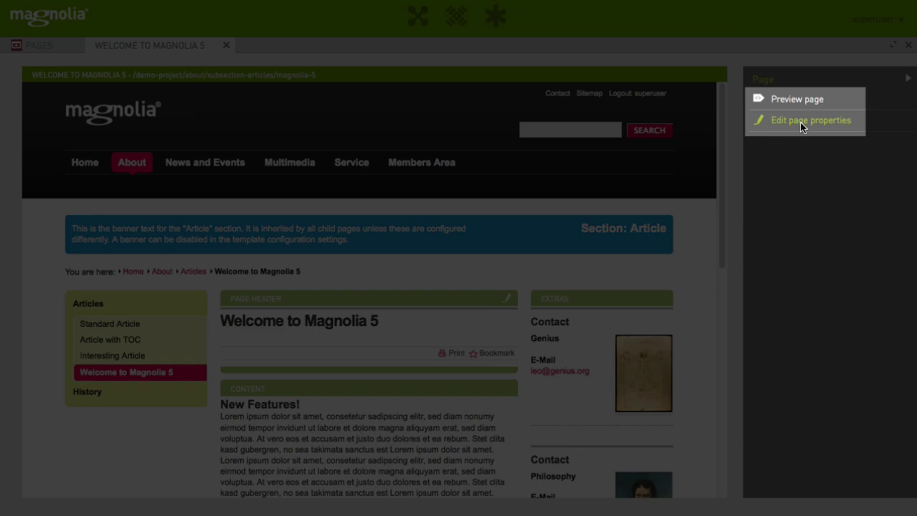
- Exclude the Smartphone and Tablet output channels in the page properties of Welcome to Magnolia 5 and save the changes
click(802, 123)
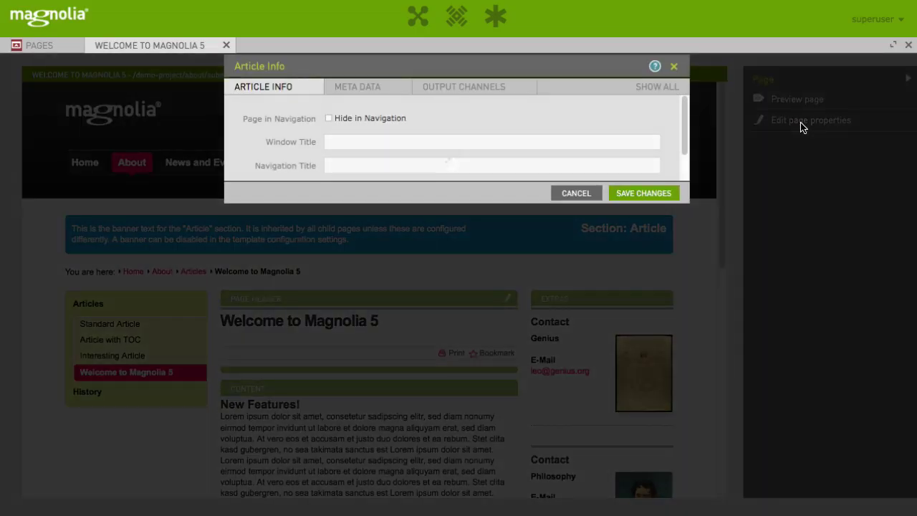
click(478, 90)
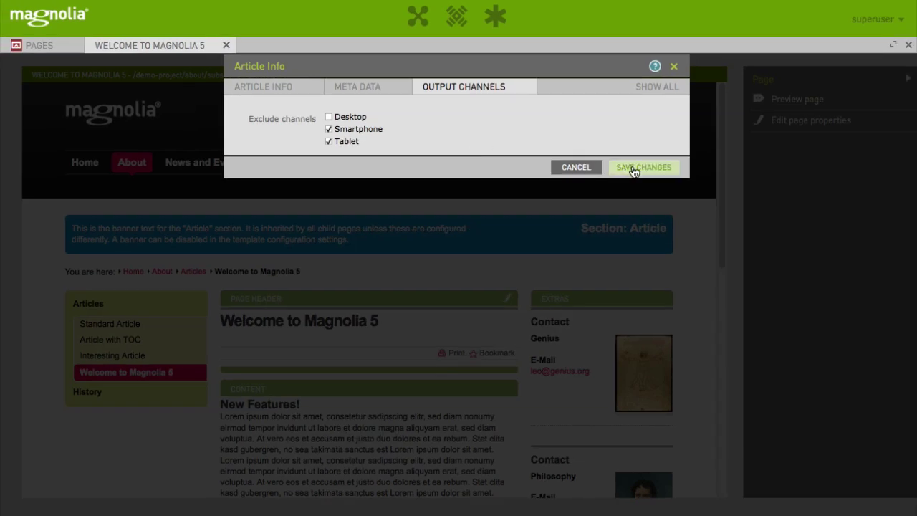
click(634, 171)
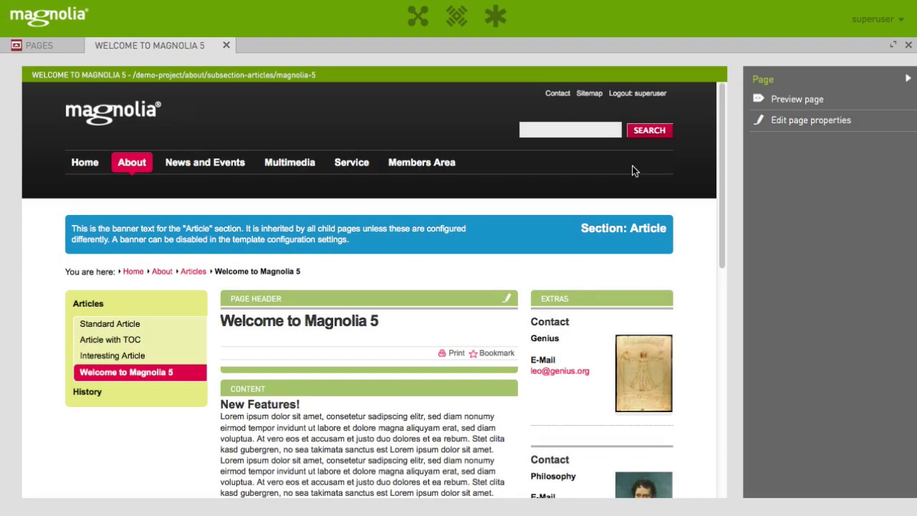
- Preview in the Smartphone view, examine the Articles page down to its navigation list of articles, and return to page editing
click(795, 99)
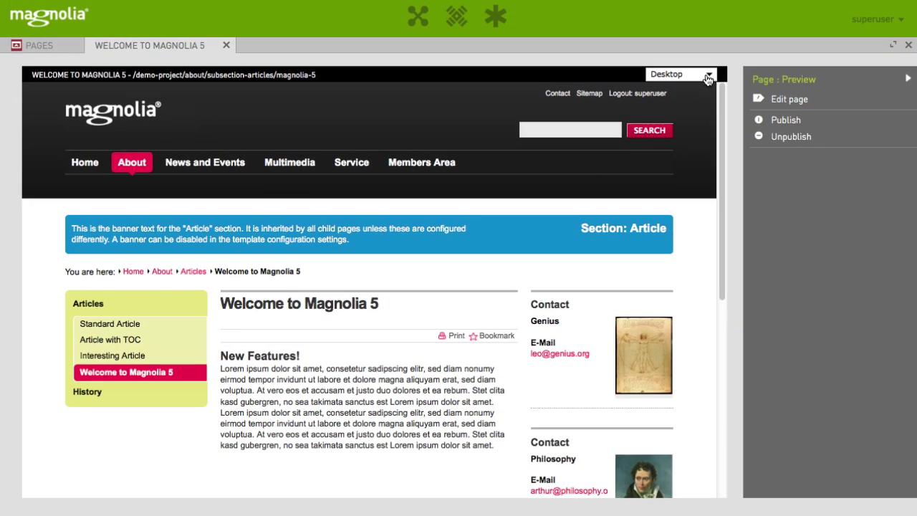
click(731, 67)
click(680, 112)
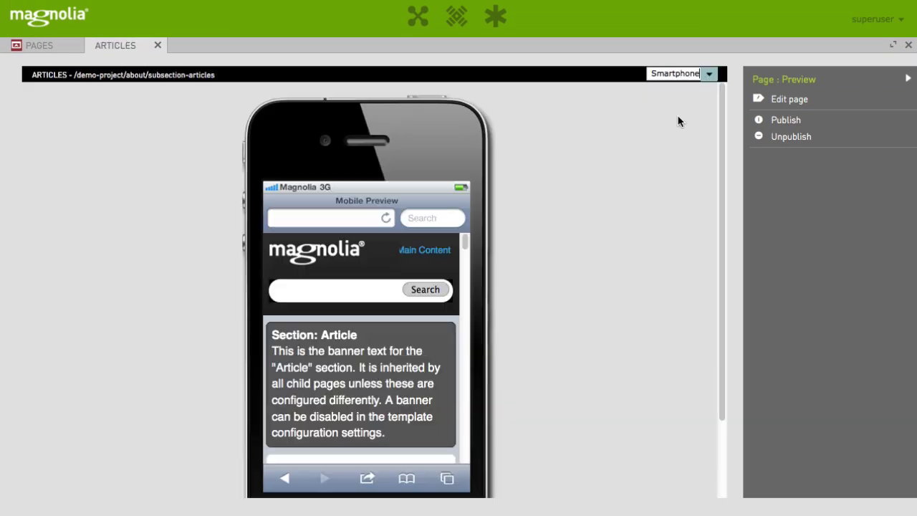
scroll(337, 332, down, 5)
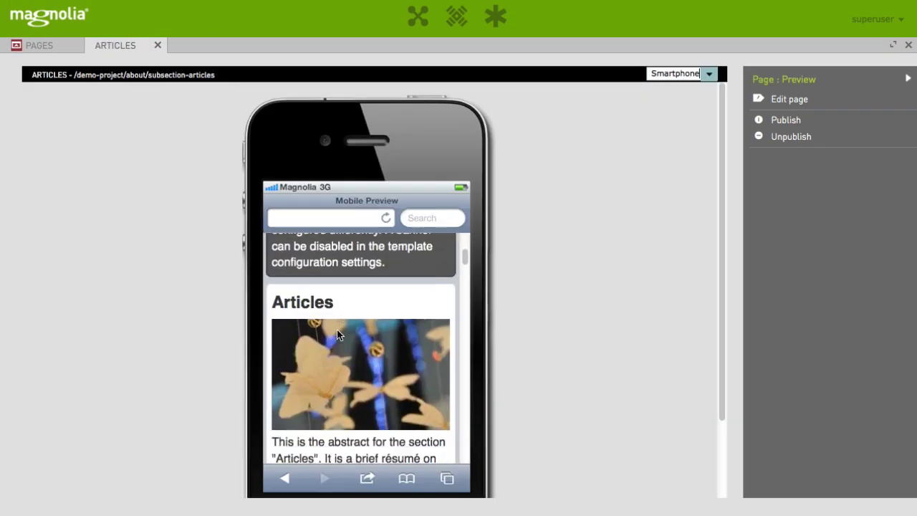
scroll(341, 330, down, 10)
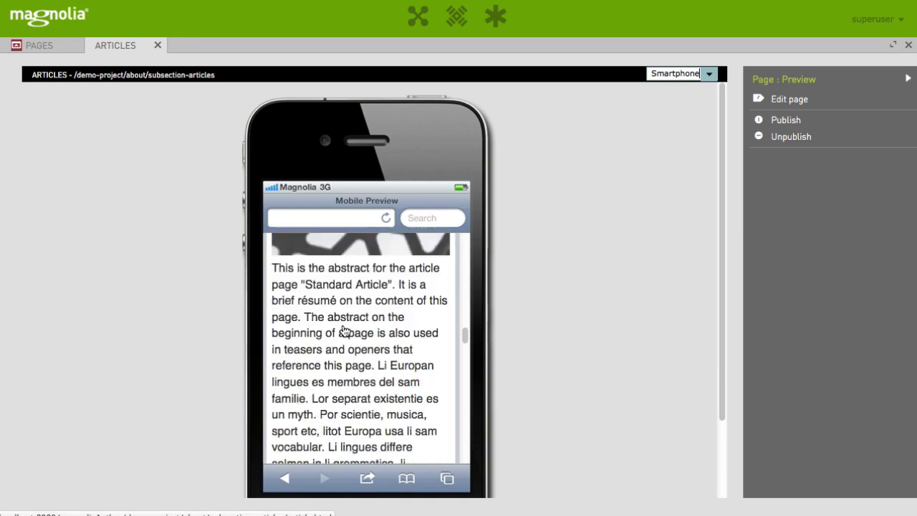
scroll(343, 328, down, 10)
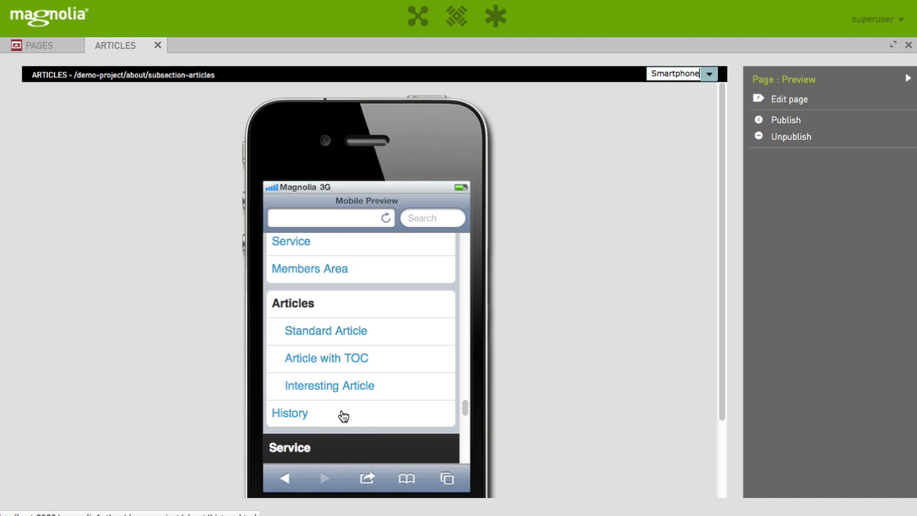
click(797, 104)
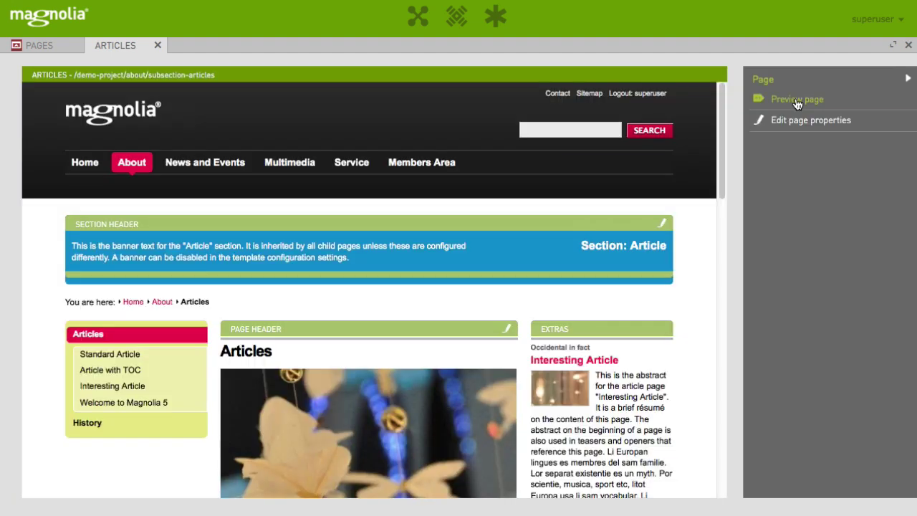